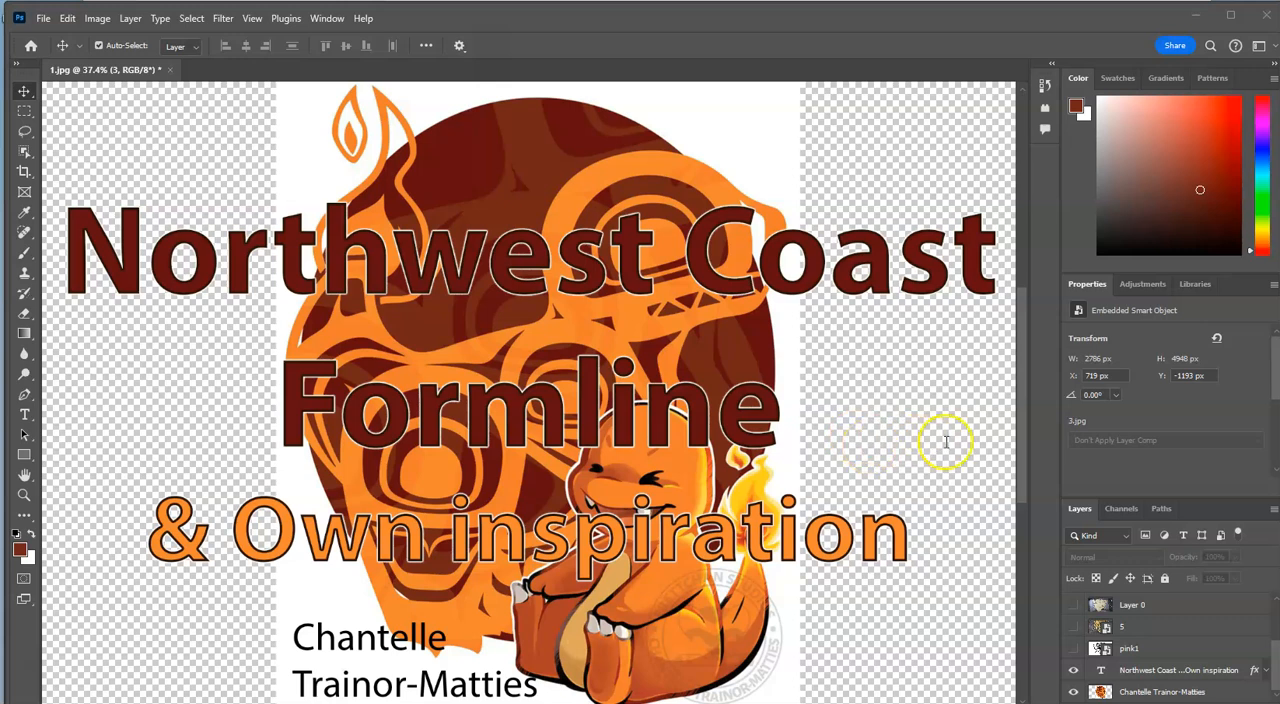
- Hide the Northwest Coast title text layer and show the pink1 and 5 image layers
click(1075, 669)
click(1073, 669)
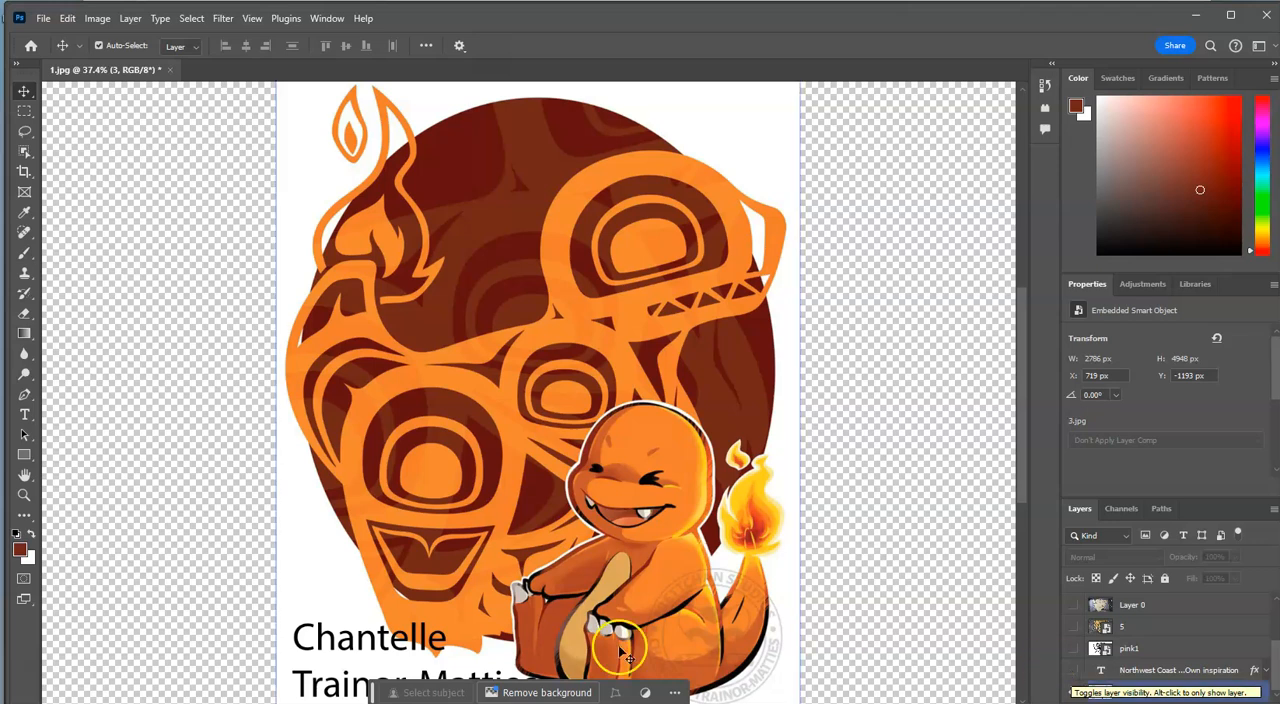
click(538, 645)
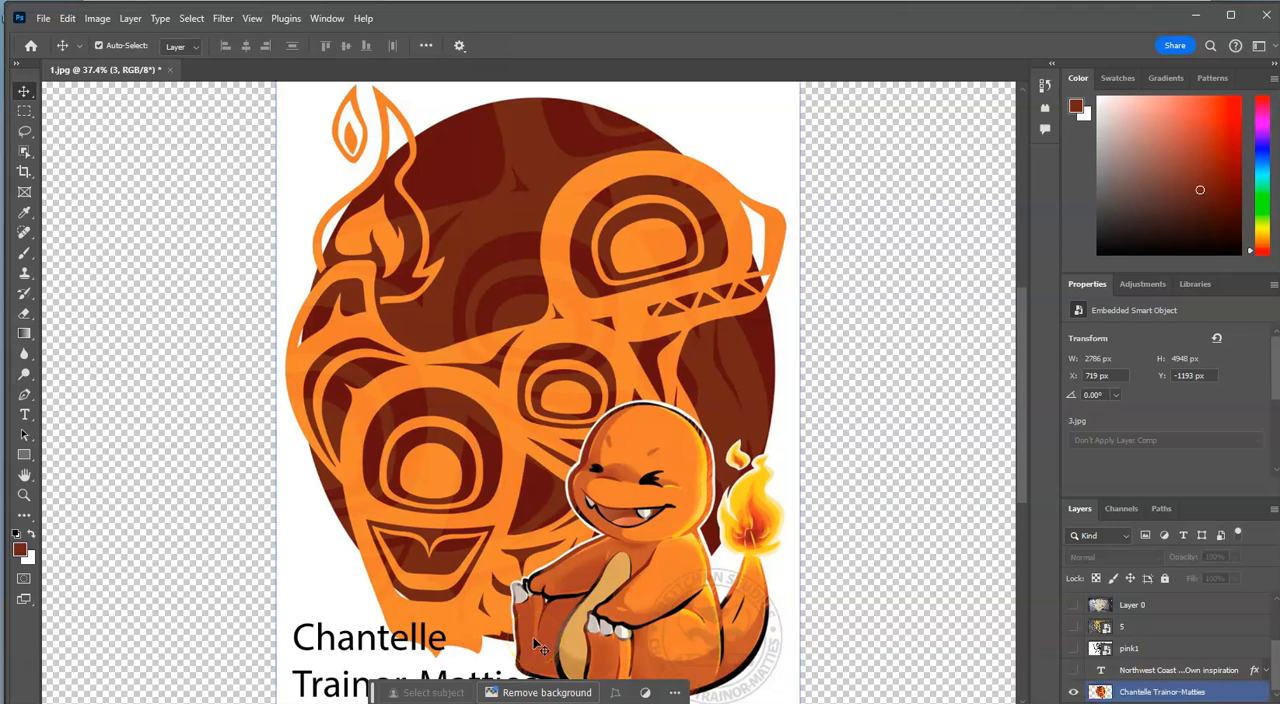
click(542, 640)
click(1072, 649)
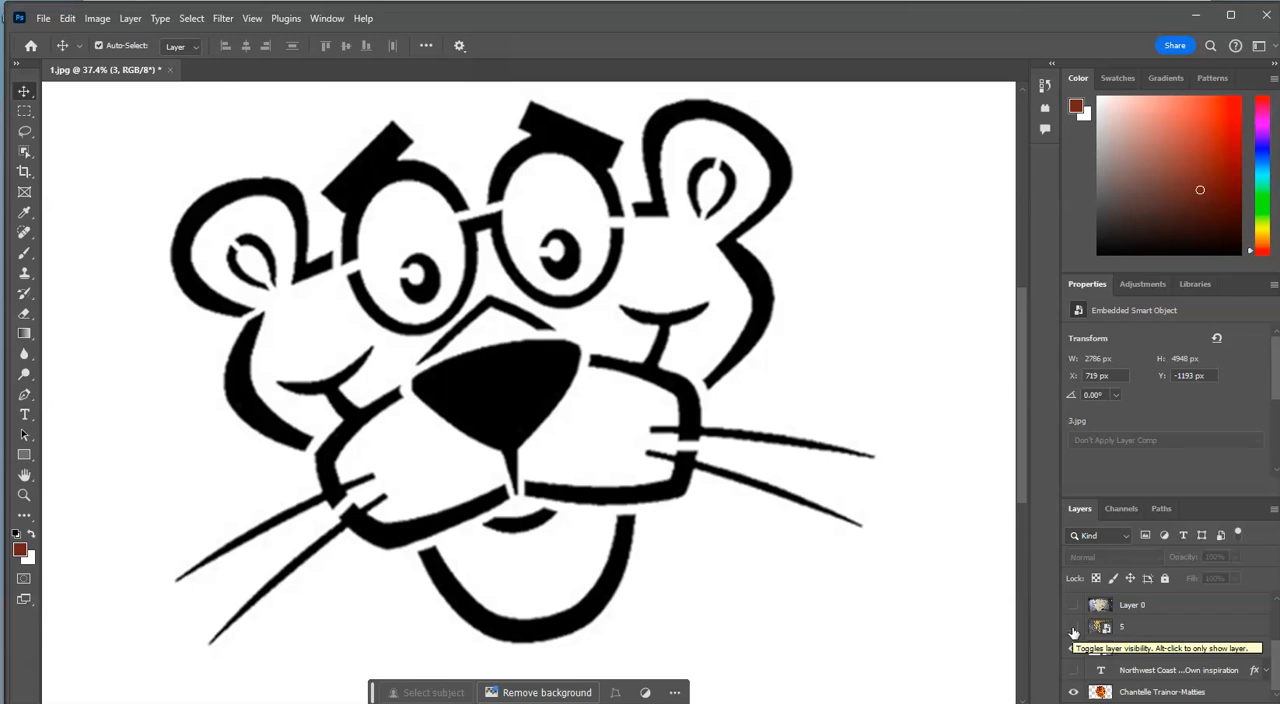
click(1073, 628)
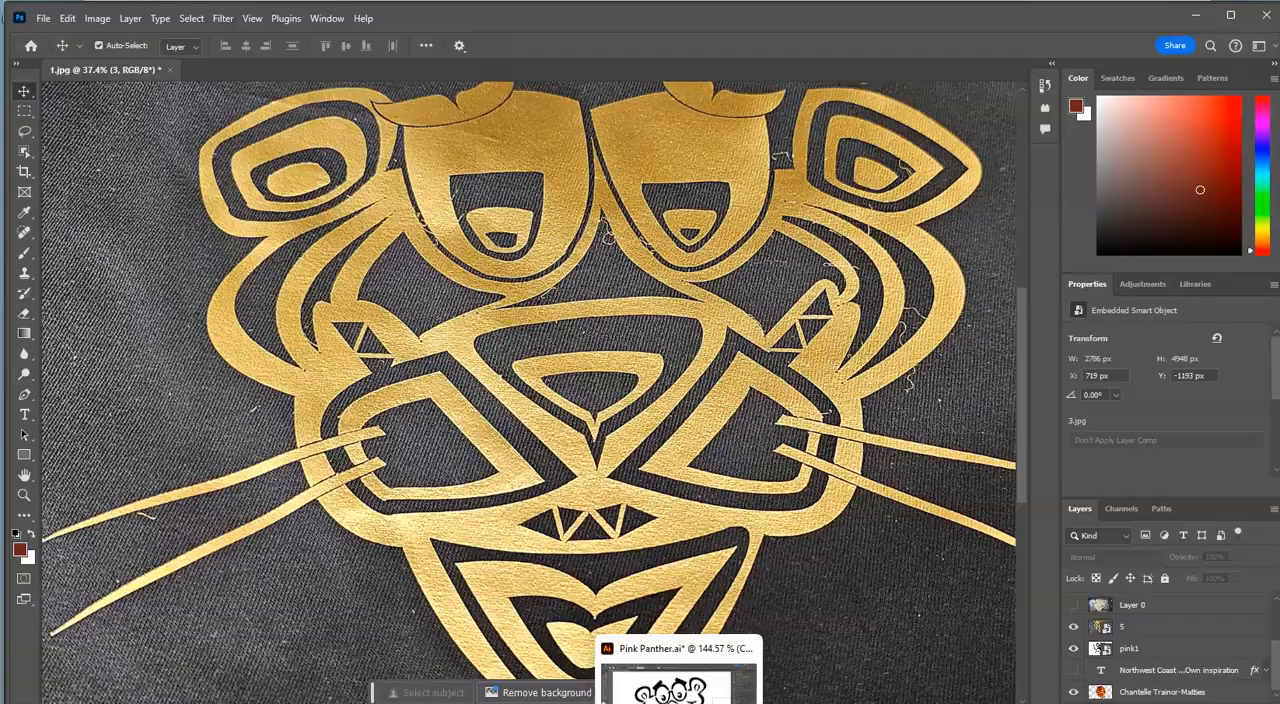
- Switch to Pink Panther.ai in Illustrator, and show the Outline and DEMO layers while hiding the Original layer
click(679, 685)
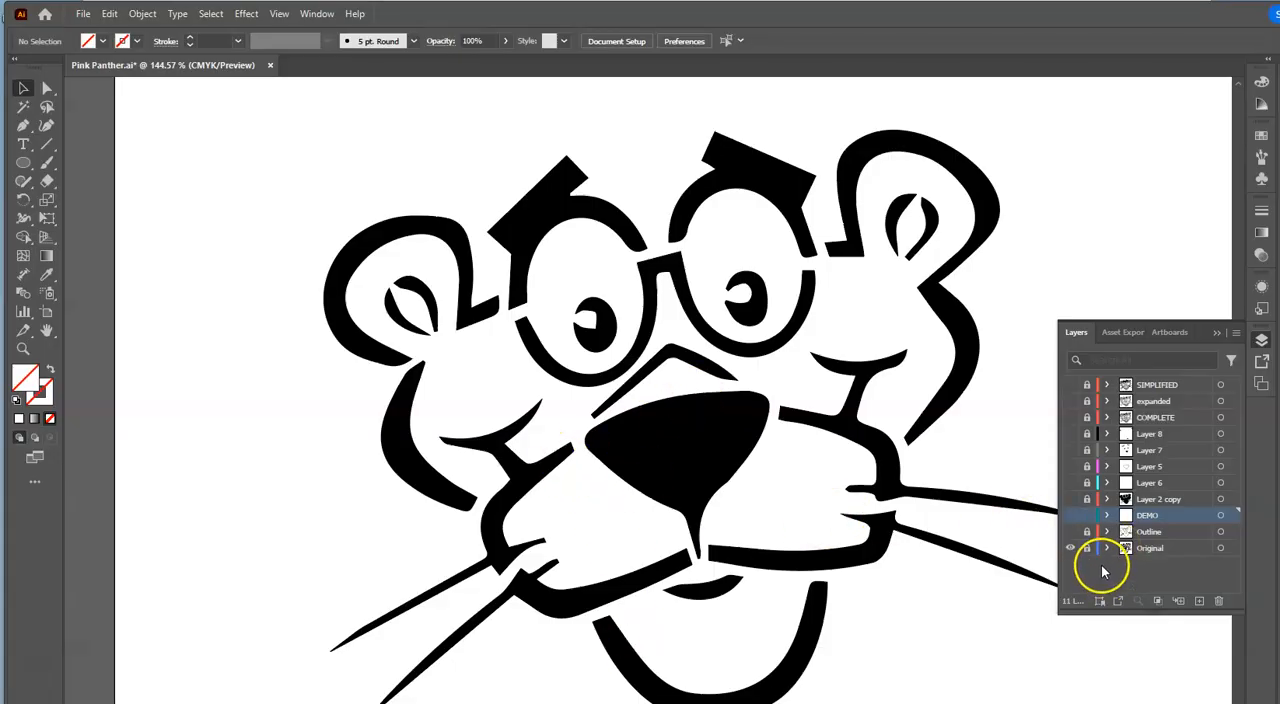
click(1071, 532)
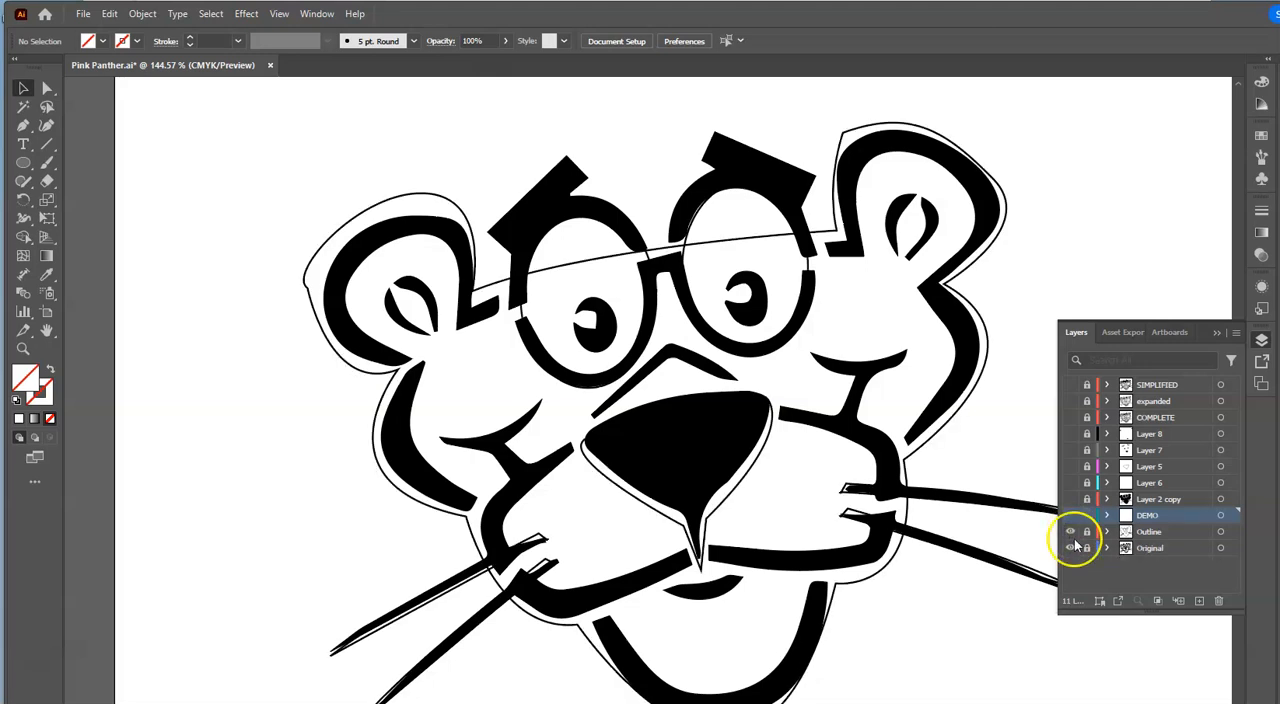
click(1071, 548)
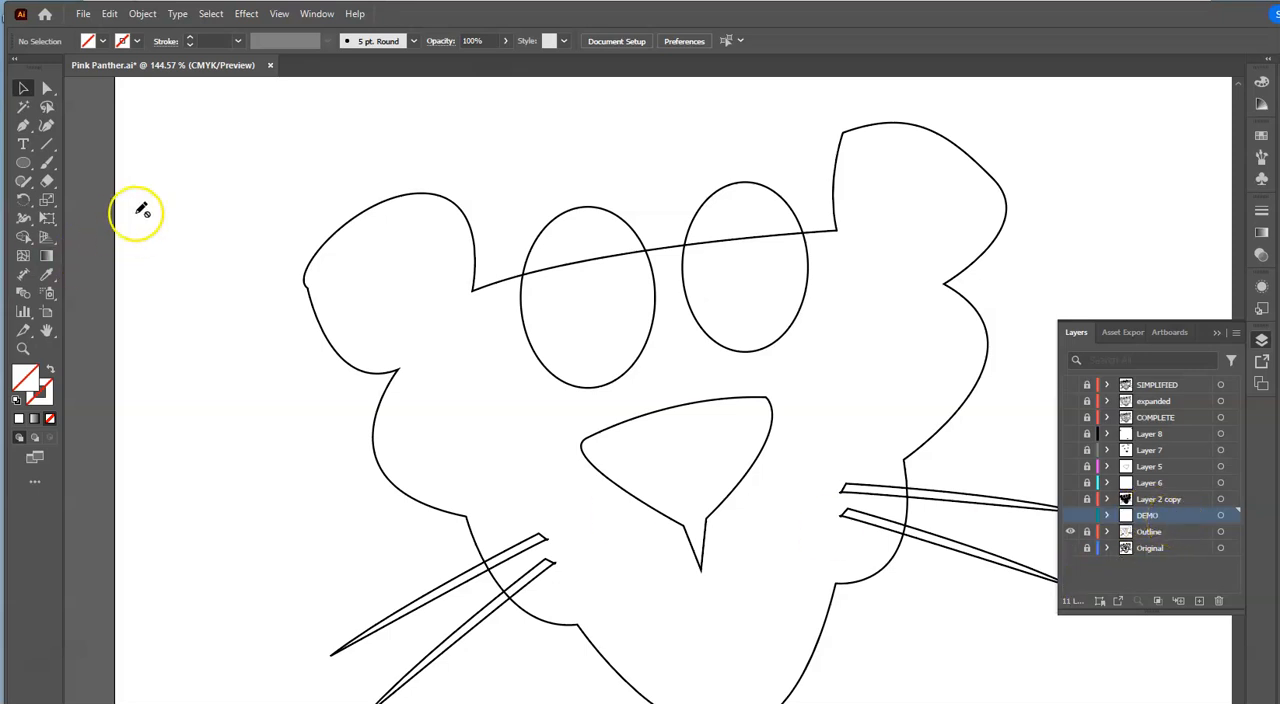
click(23, 88)
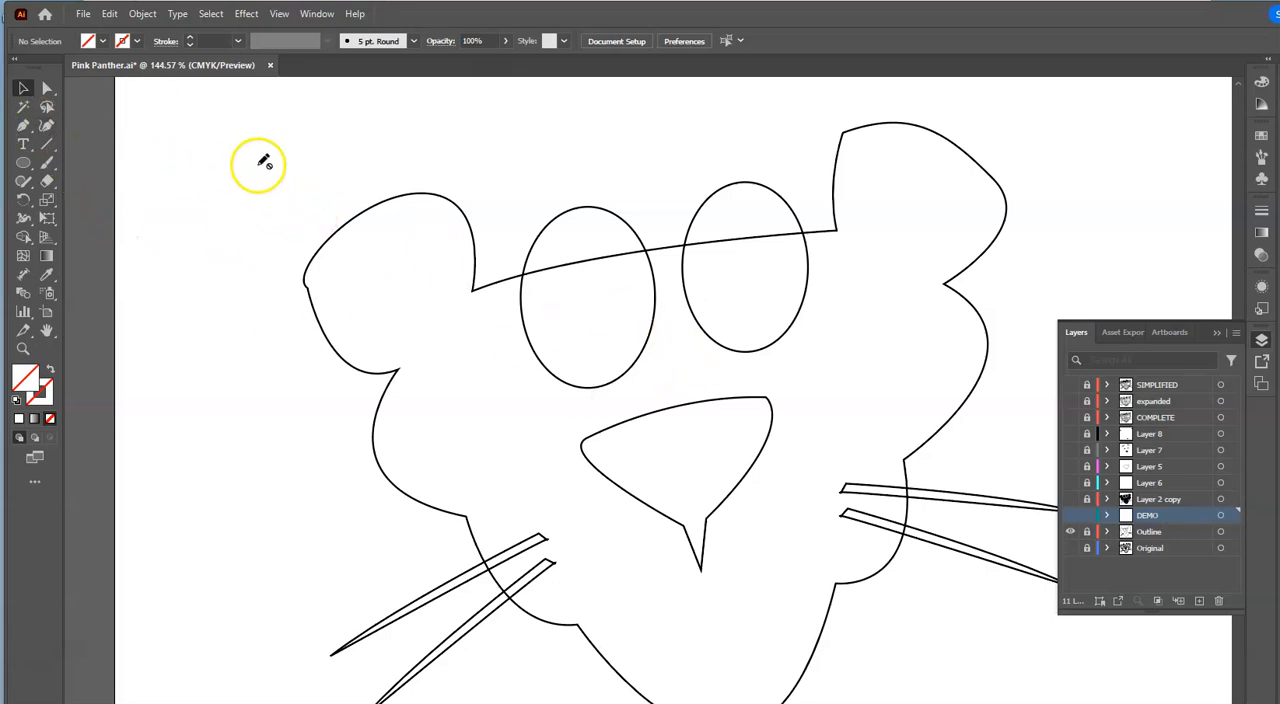
click(1070, 515)
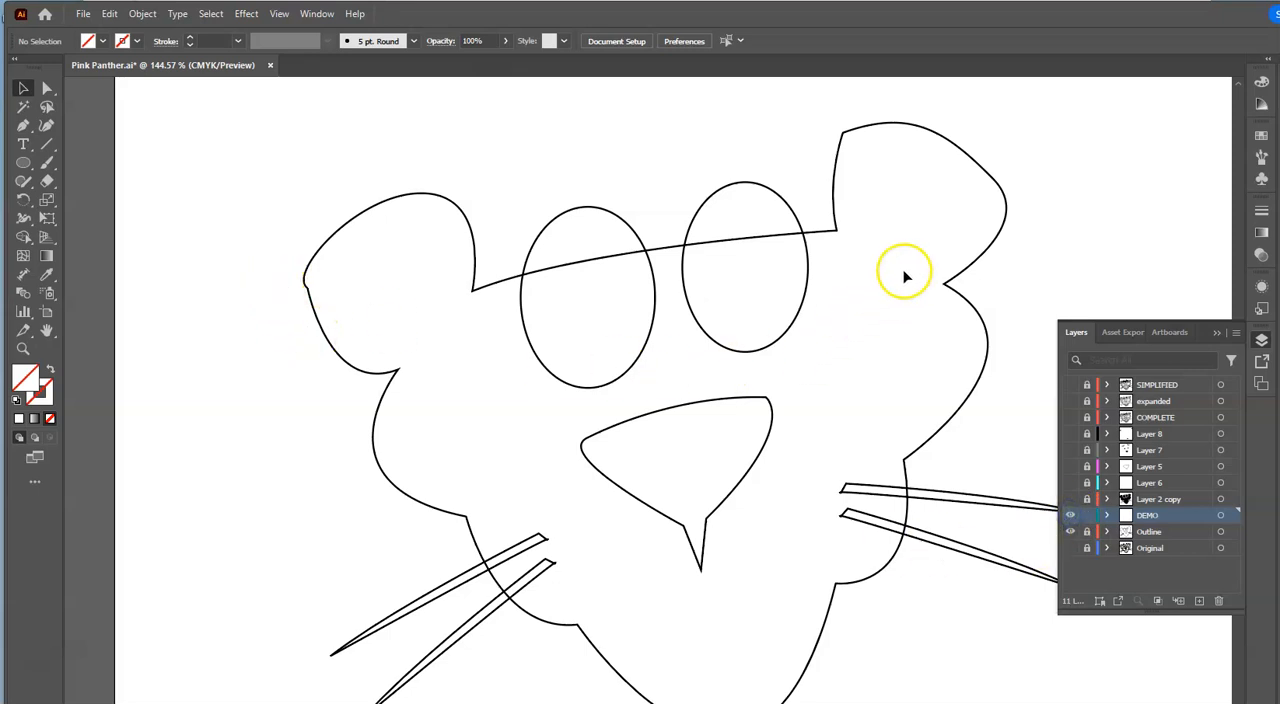
- Trace the panther's right-hand ear as a closed curved Pen path on the DEMO layer, just inside the outline
click(23, 125)
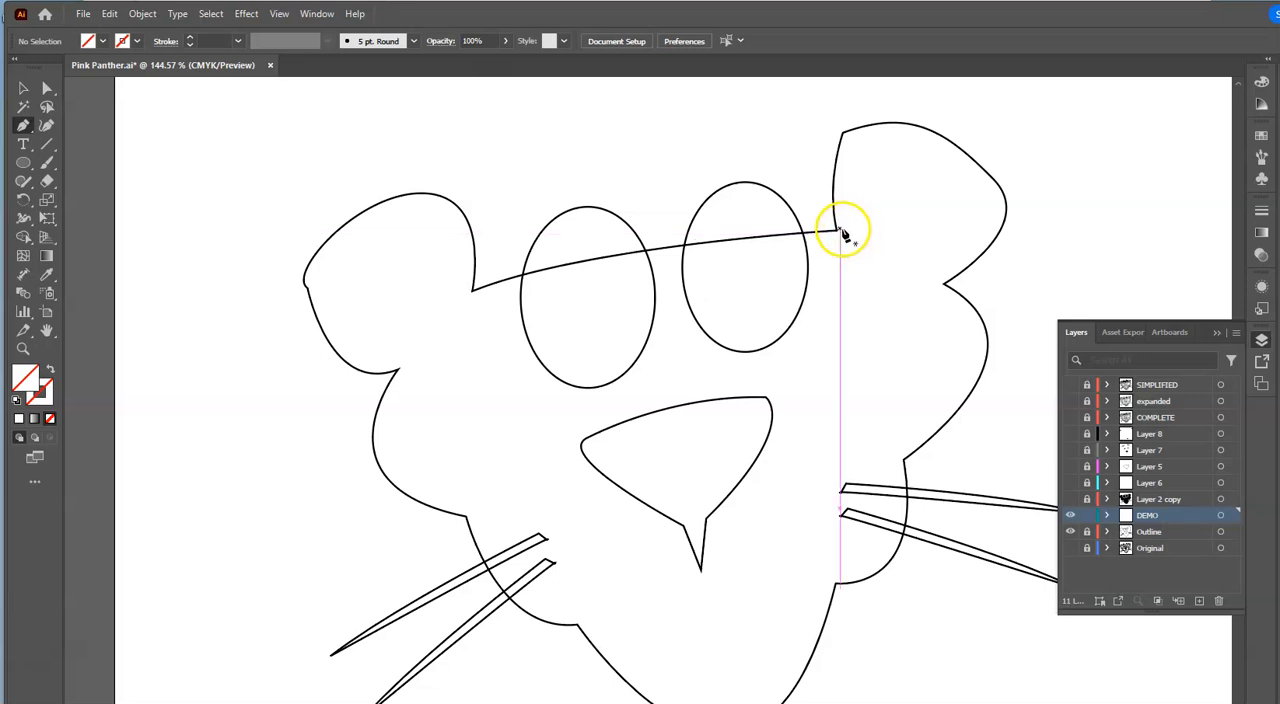
click(843, 230)
drag(847, 135, 1008, 256)
click(918, 137)
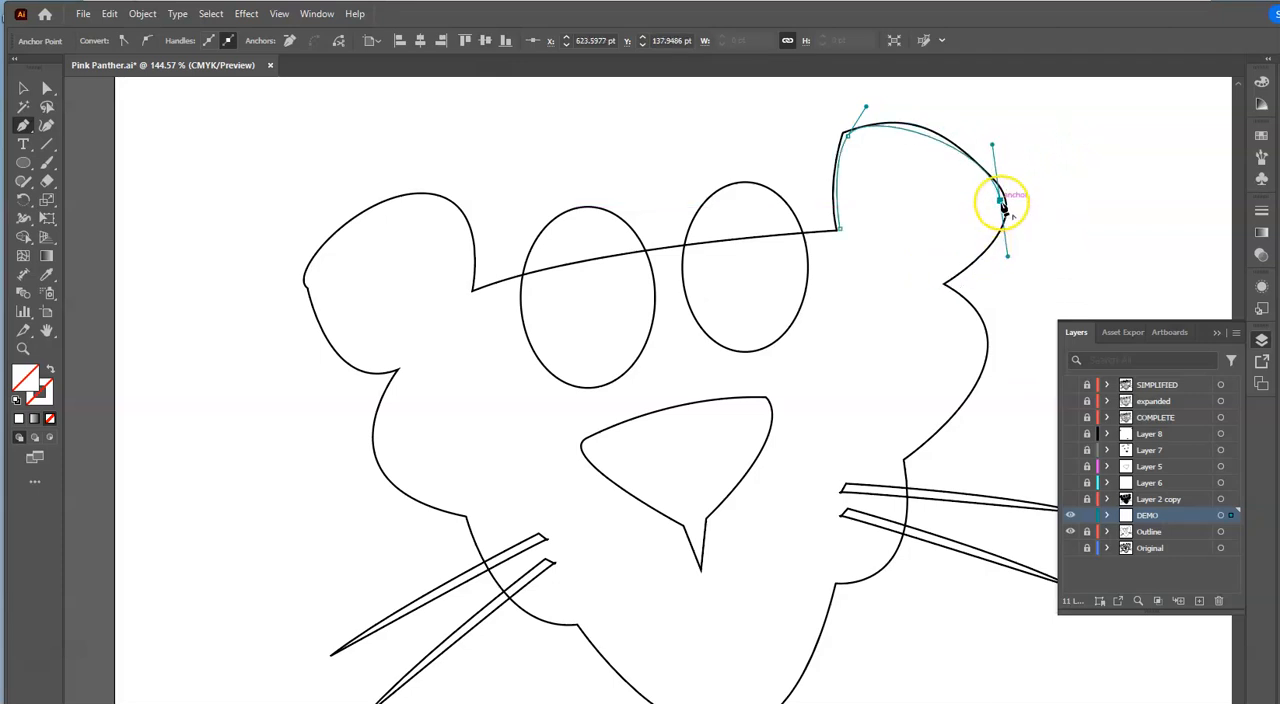
drag(943, 271, 888, 295)
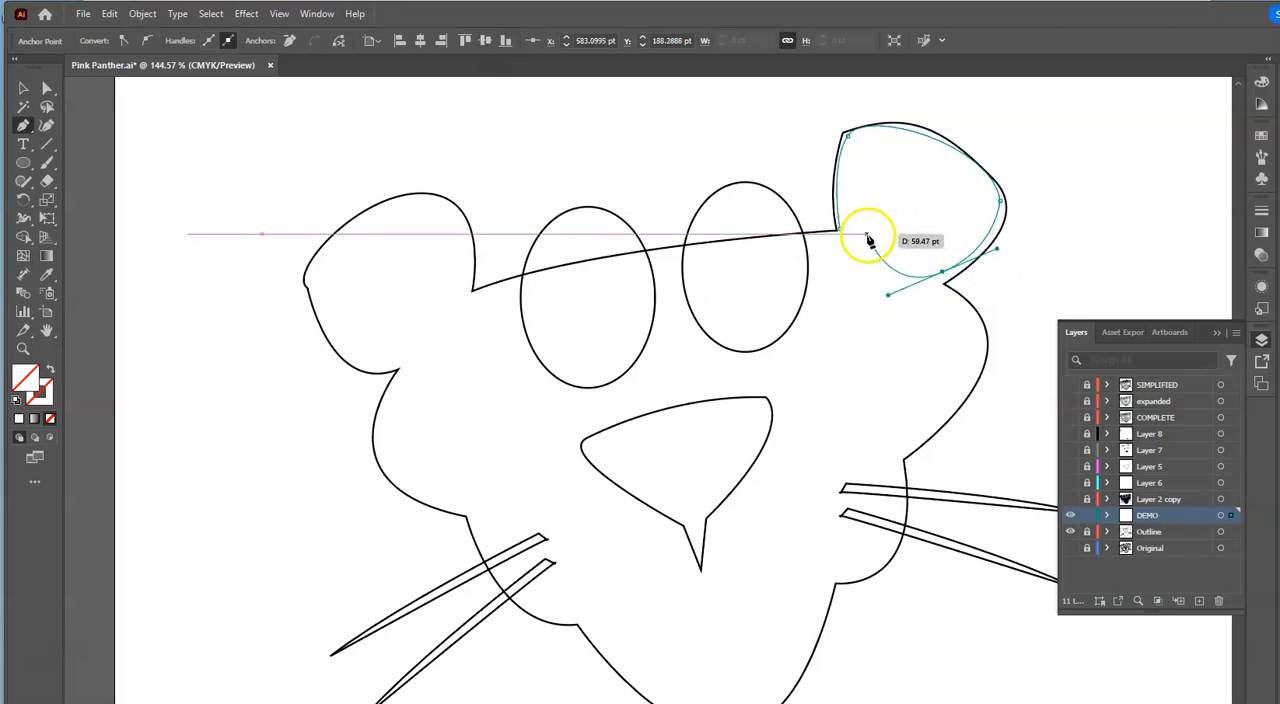
click(943, 272)
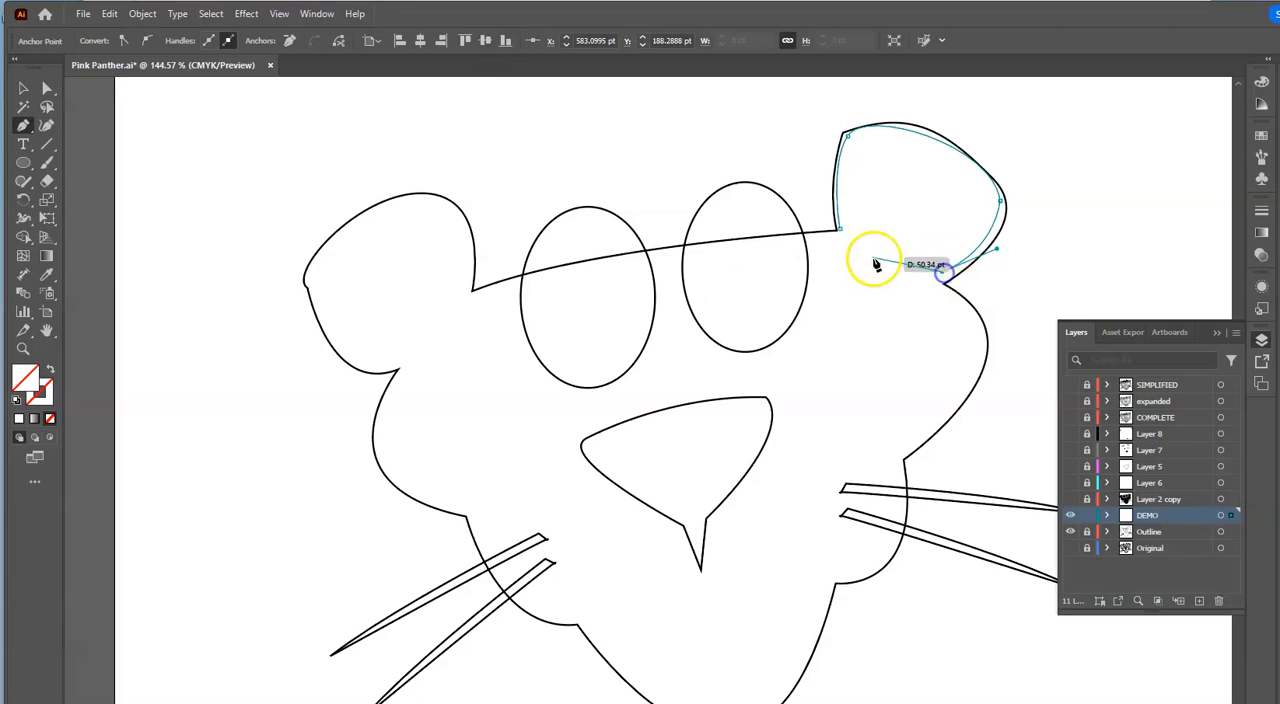
drag(845, 236, 829, 200)
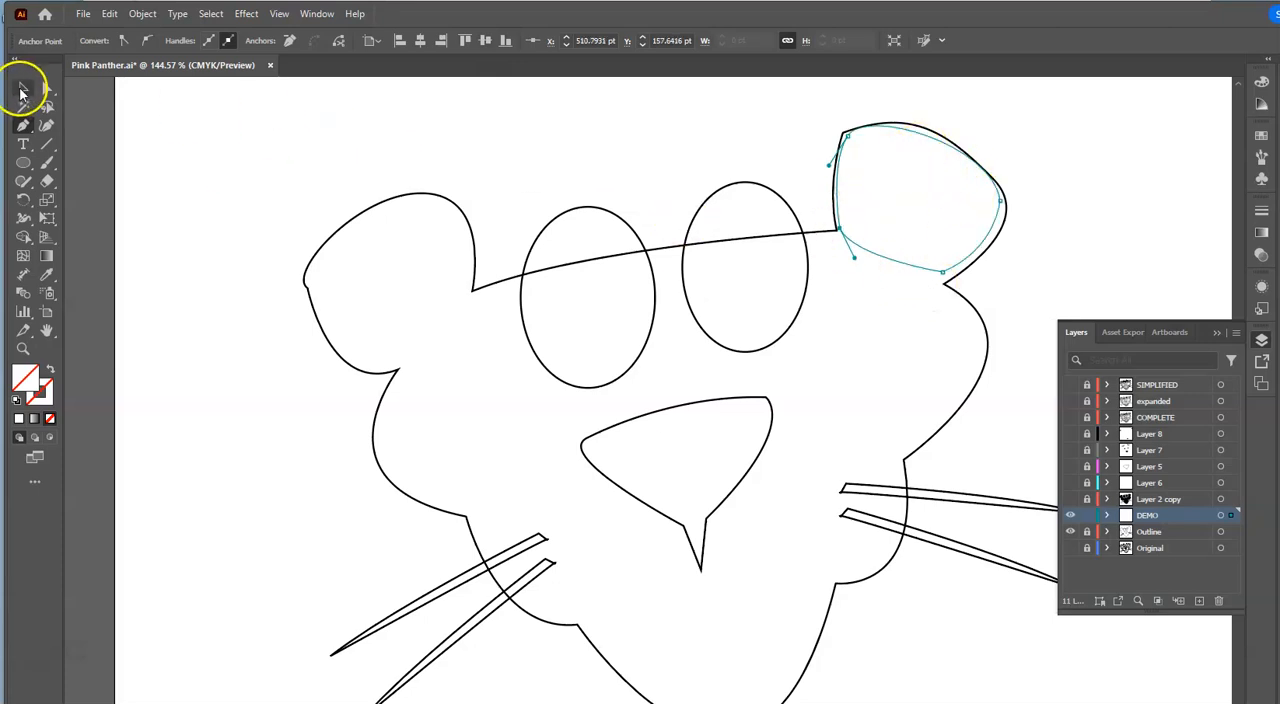
- Give the traced ear path a black stroke and a black fill
click(22, 89)
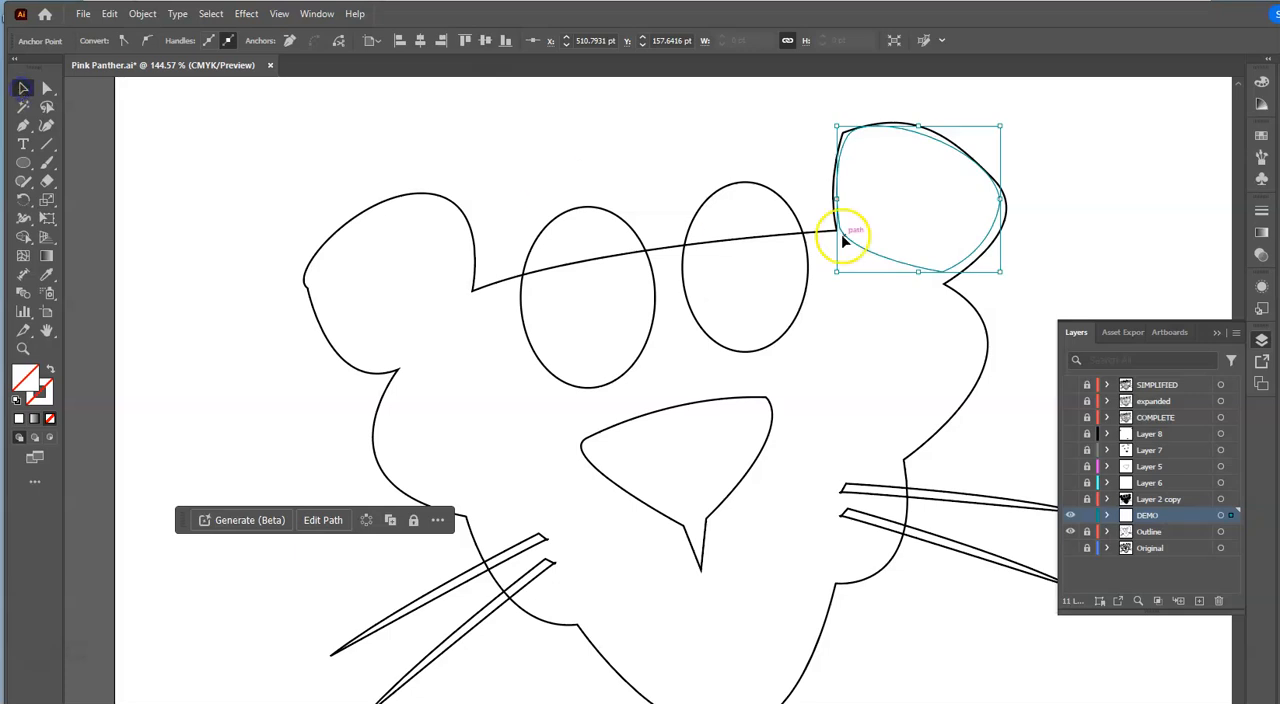
click(926, 269)
click(910, 270)
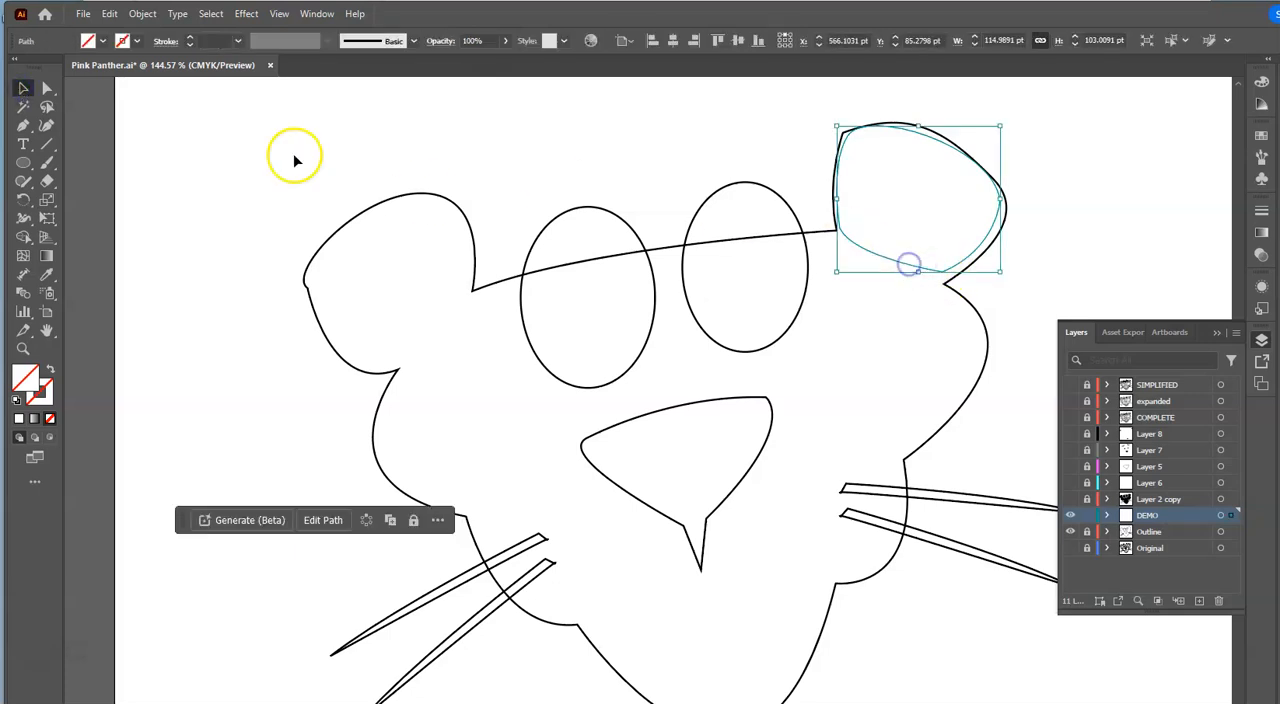
click(134, 43)
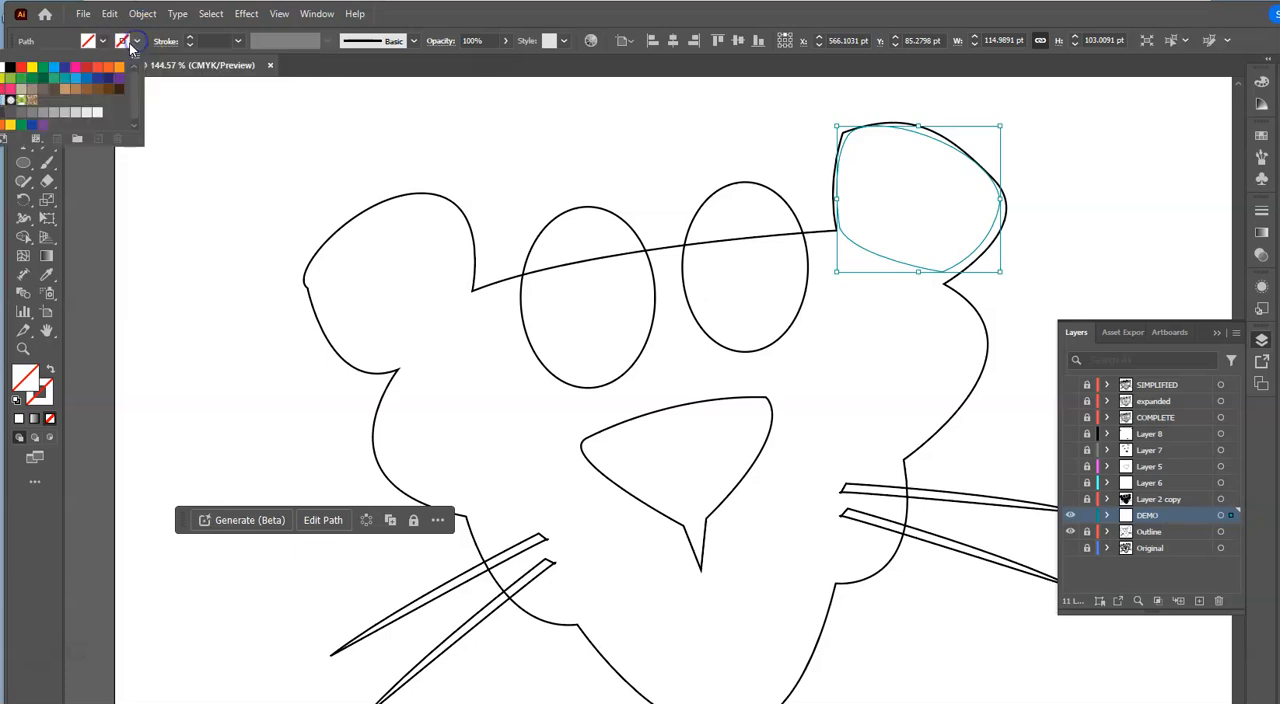
click(10, 67)
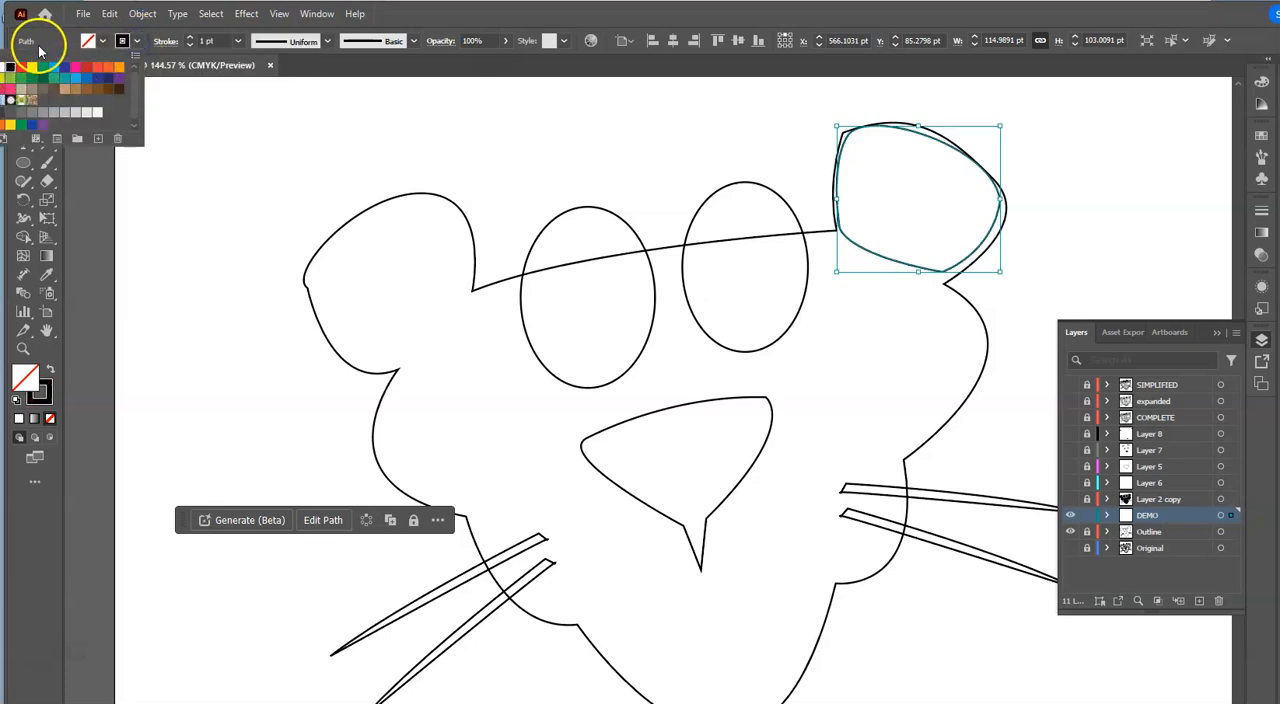
click(102, 41)
click(102, 41)
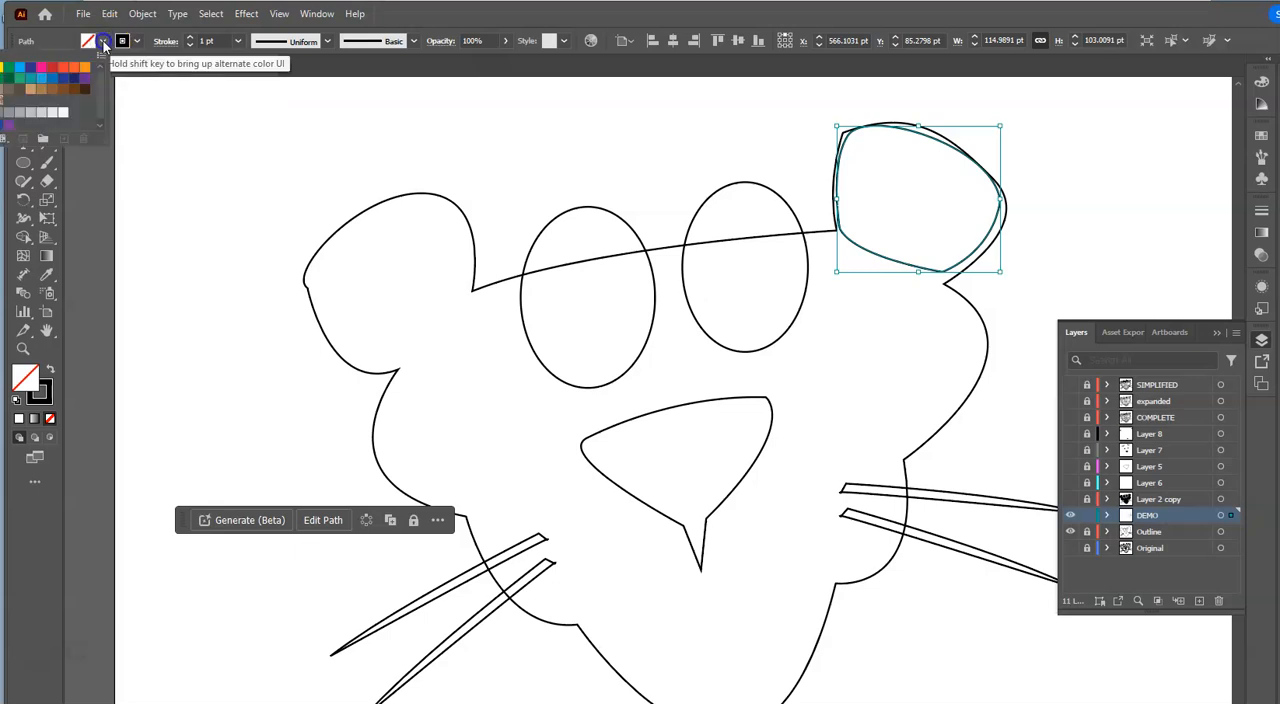
click(1, 67)
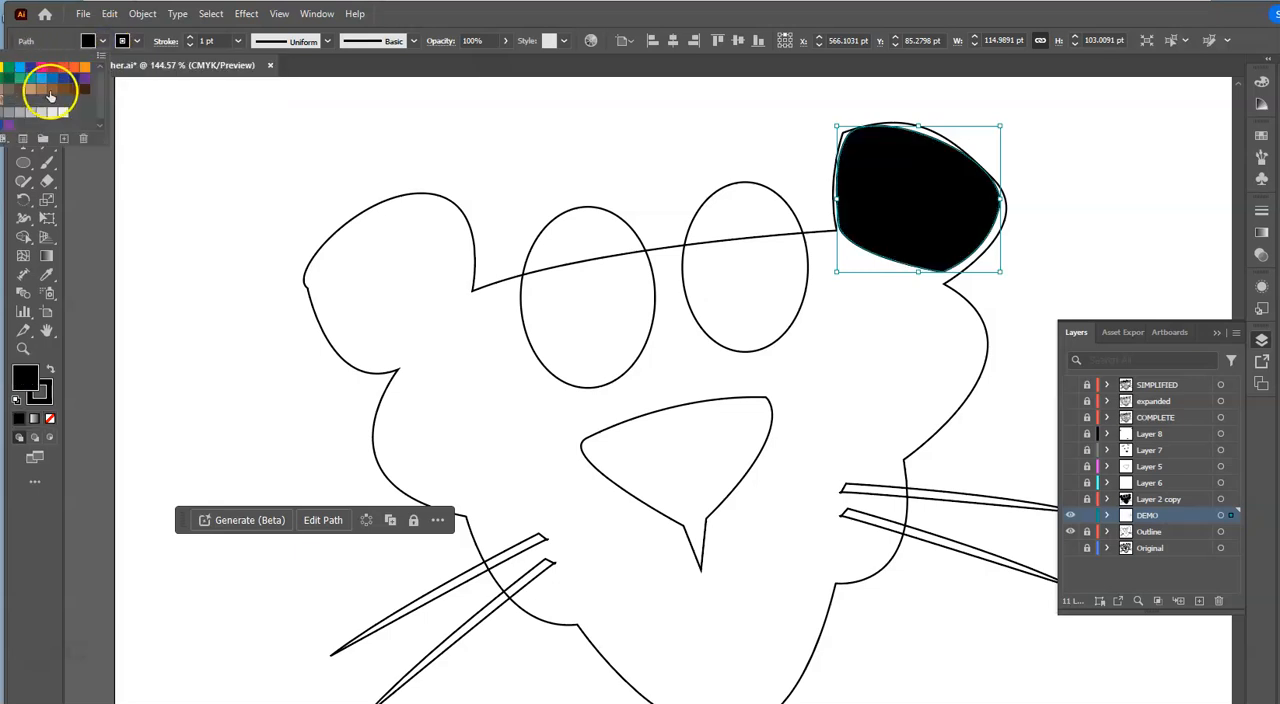
click(99, 183)
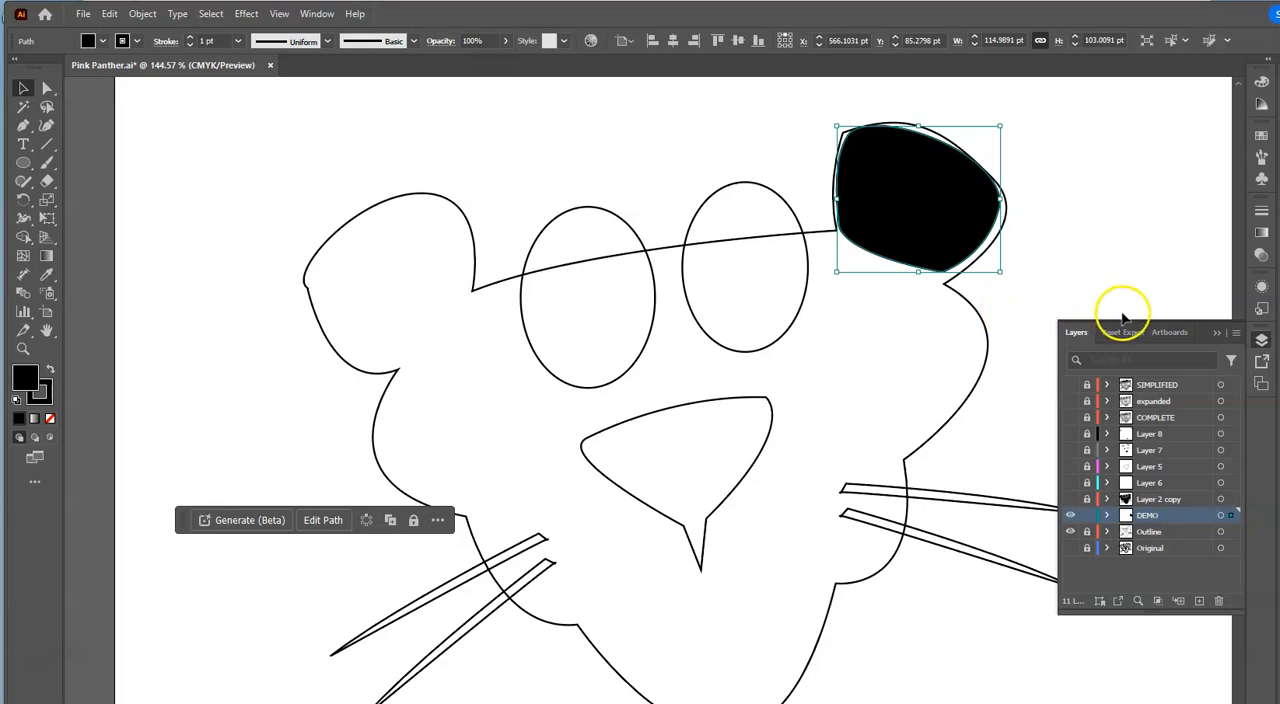
- Duplicate the black ear shape, fill the copy white and scale it to about 80 × 77 pt inside the original
drag(945, 236, 925, 280)
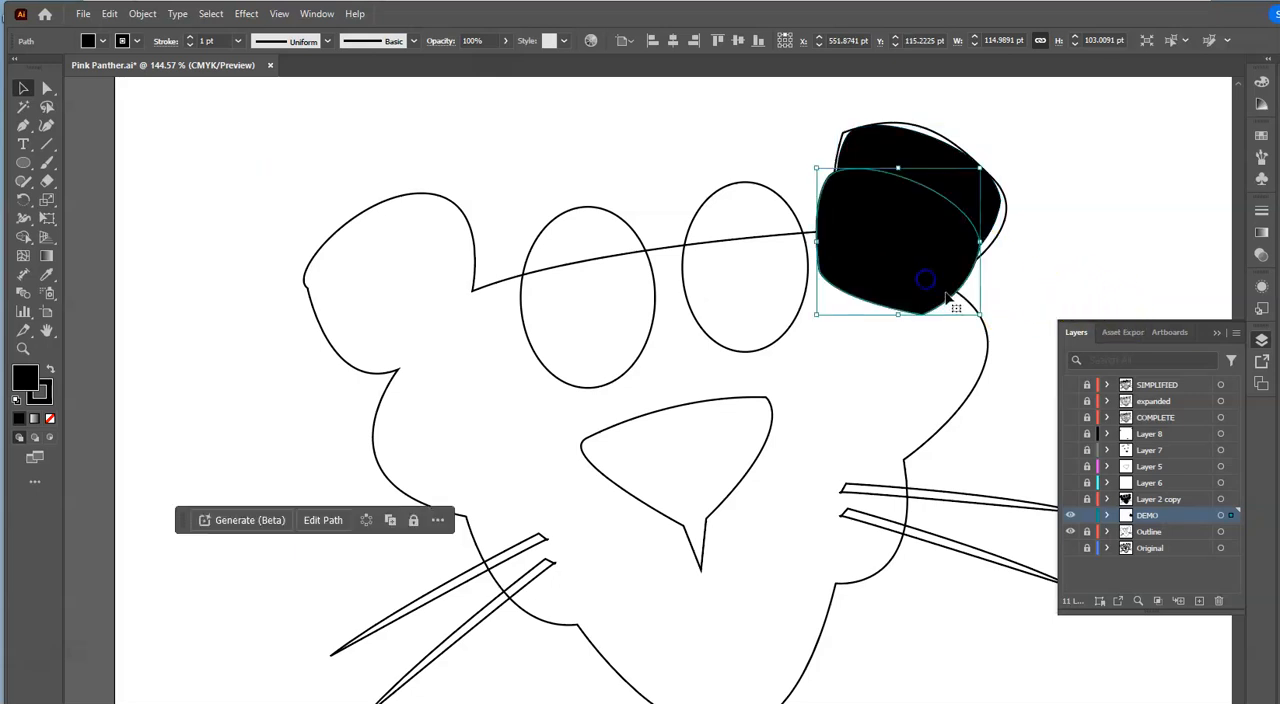
click(103, 44)
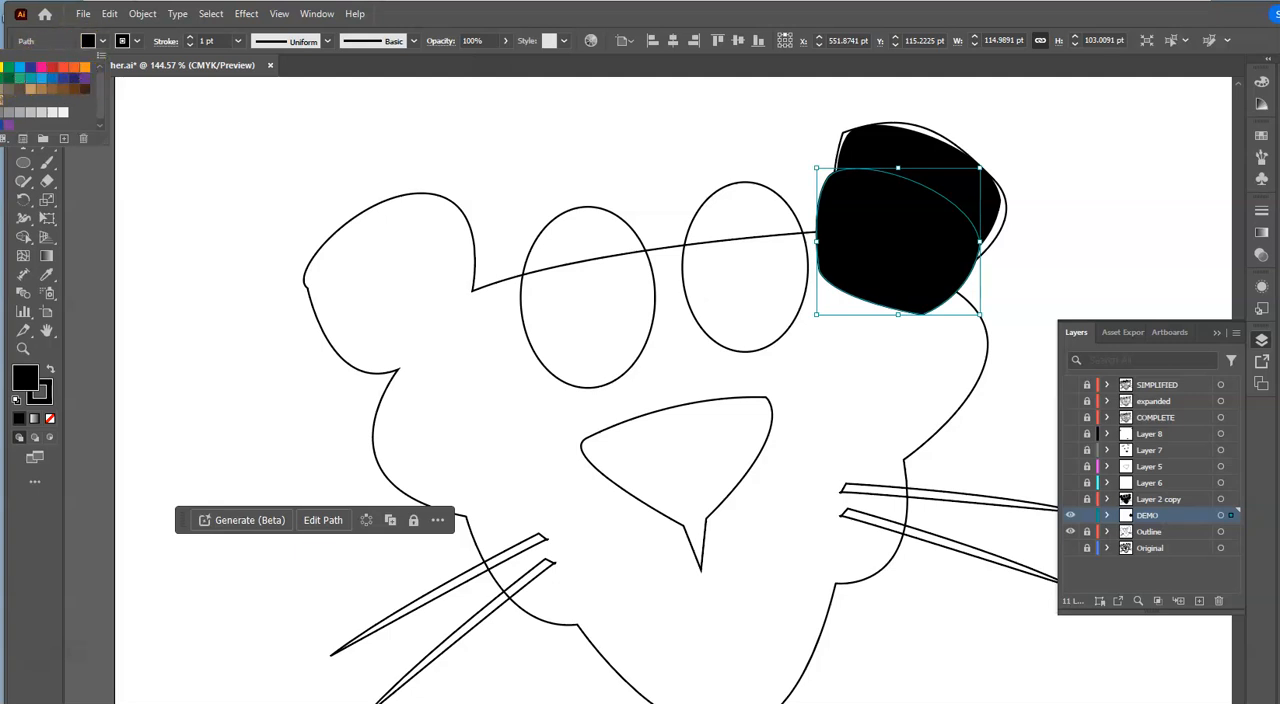
click(62, 112)
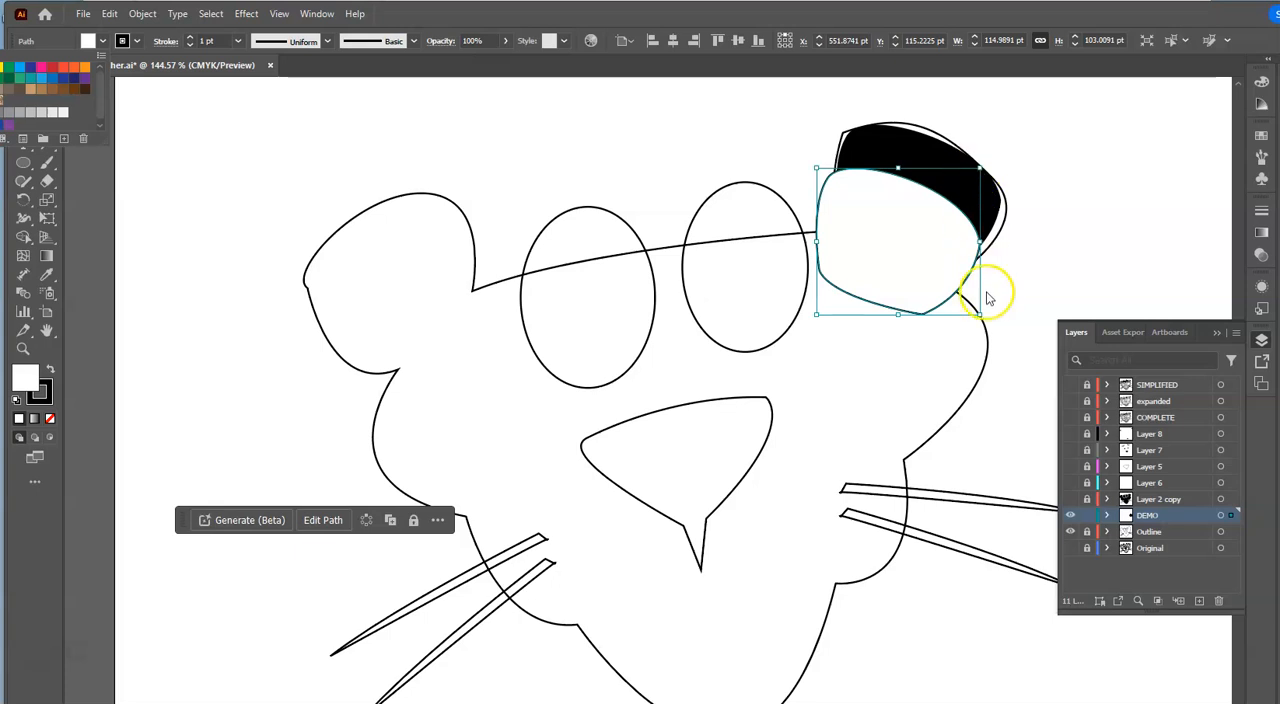
click(932, 296)
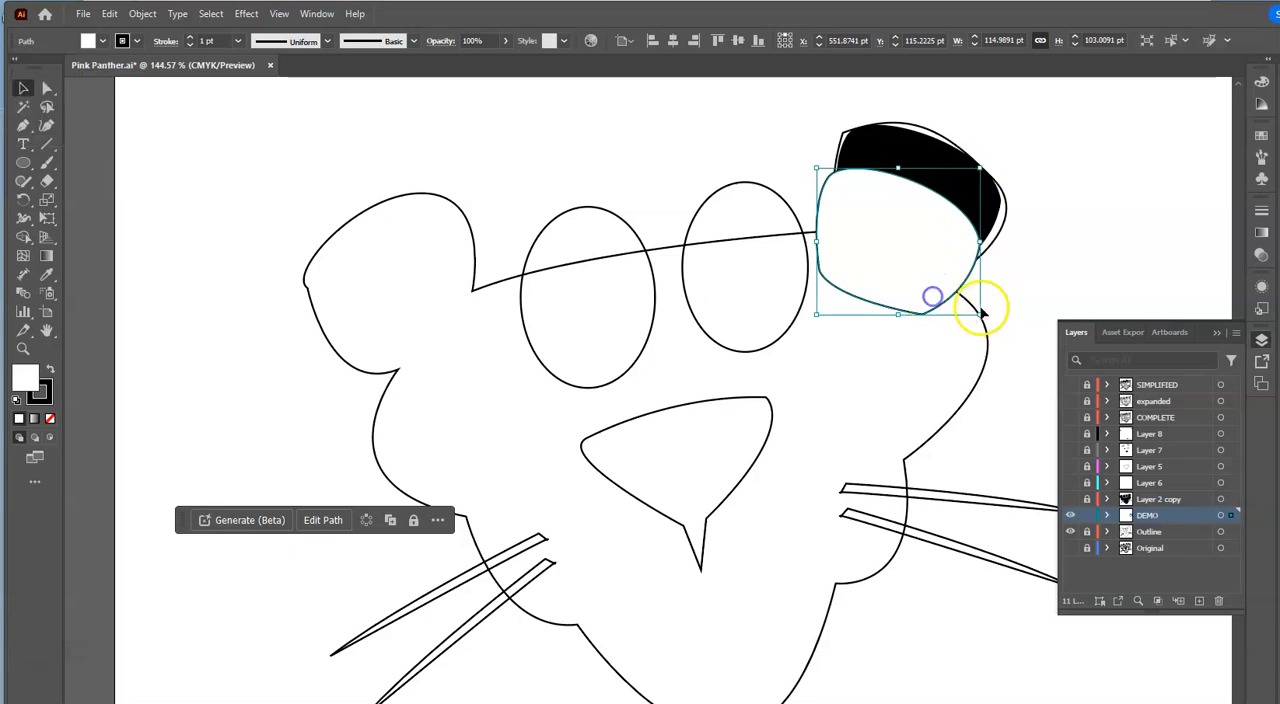
mouse_move(980, 313)
mouse_down()
mouse_move(887, 247)
mouse_move(920, 223)
mouse_move(909, 223)
mouse_move(914, 246)
mouse_up()
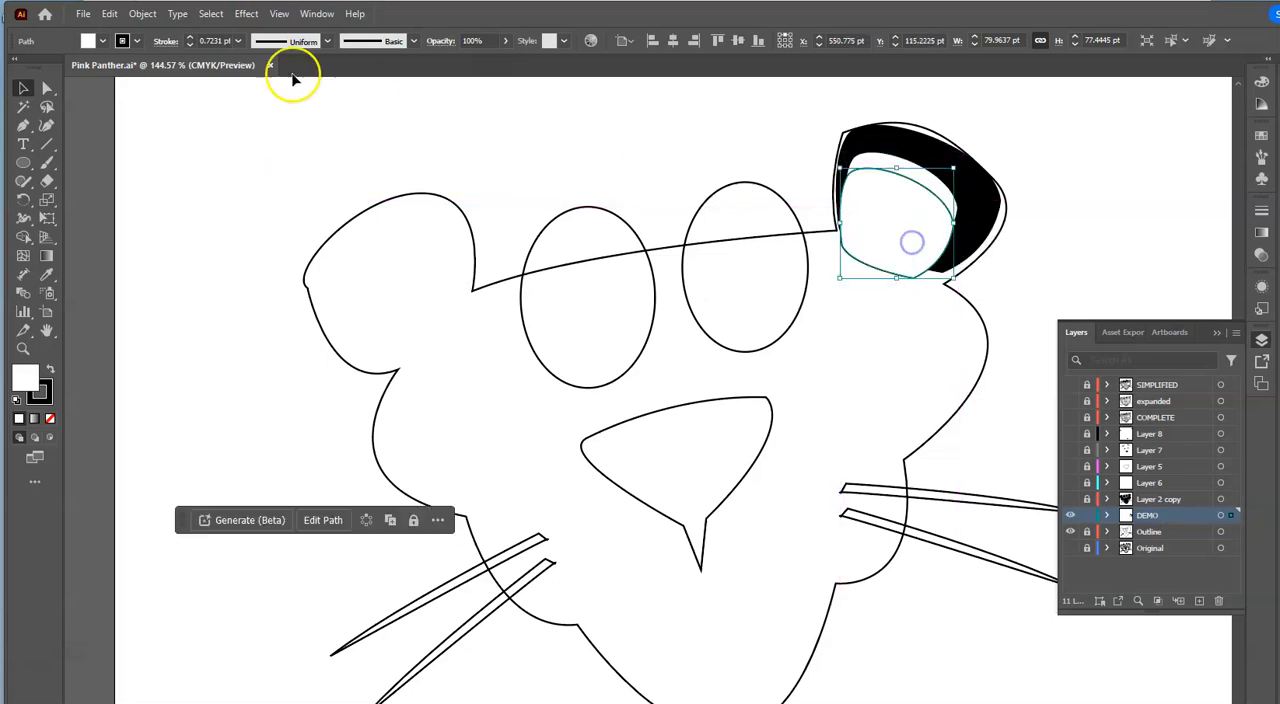
- Fill the next ear copy black and scale it to about 53 × 52 pt inside the white shape
click(103, 41)
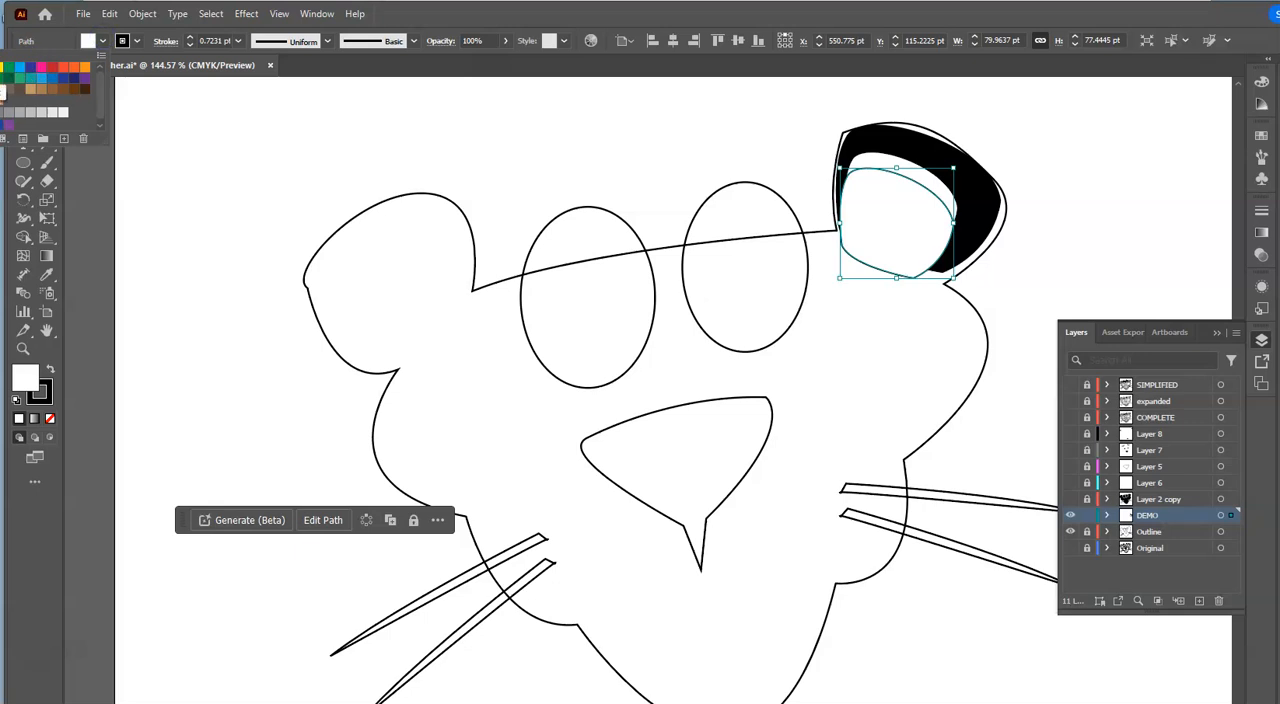
click(3, 92)
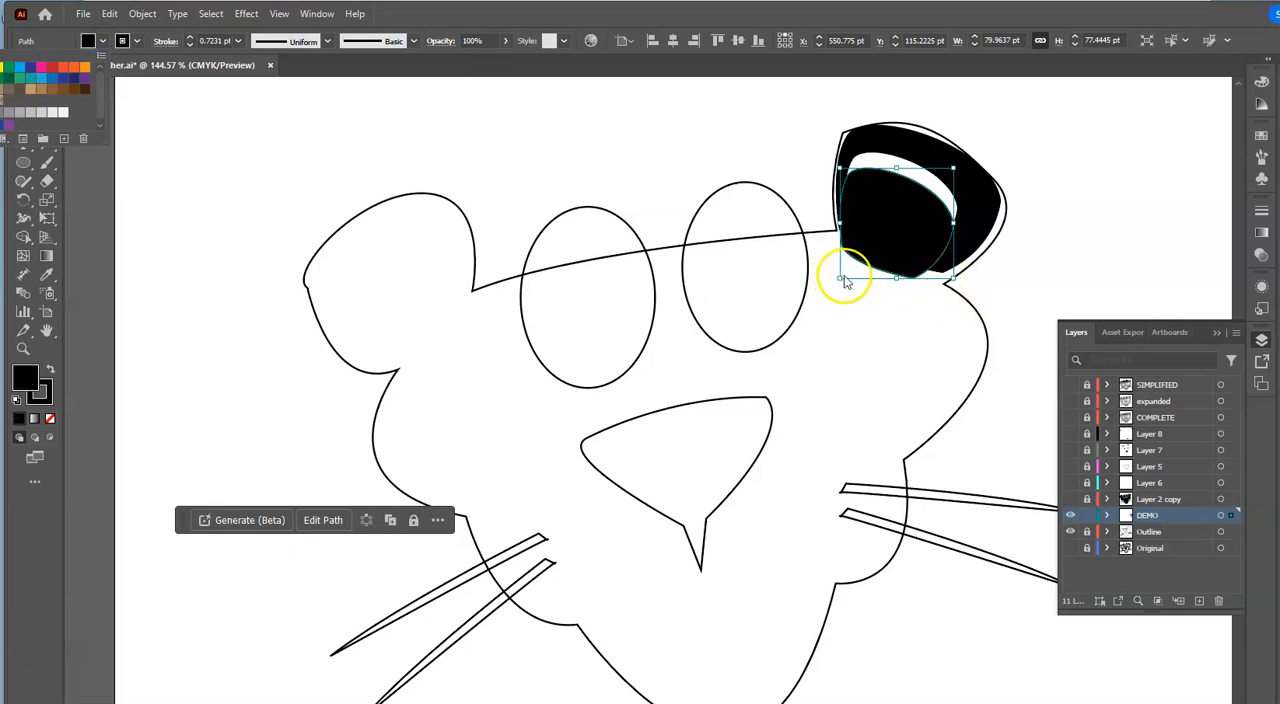
drag(843, 280, 877, 276)
- Fill the innermost ear copy white and scale it down to nest inside the small black shape
click(100, 41)
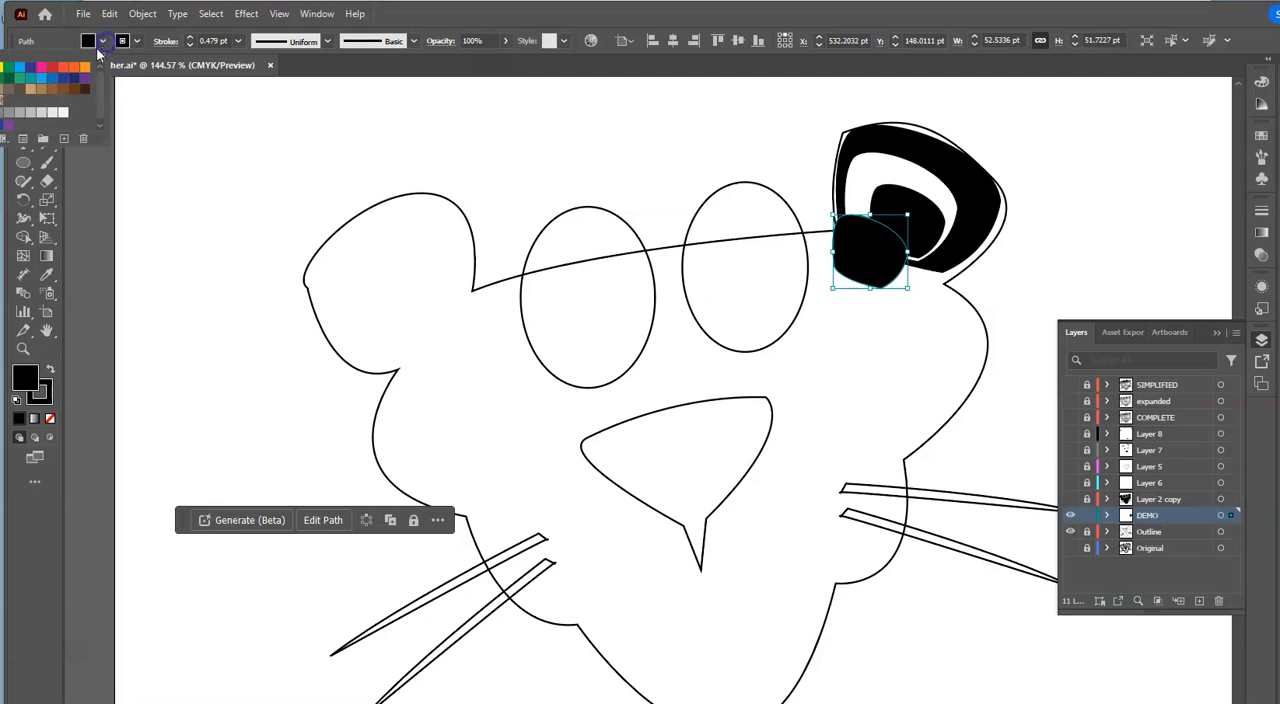
click(1, 67)
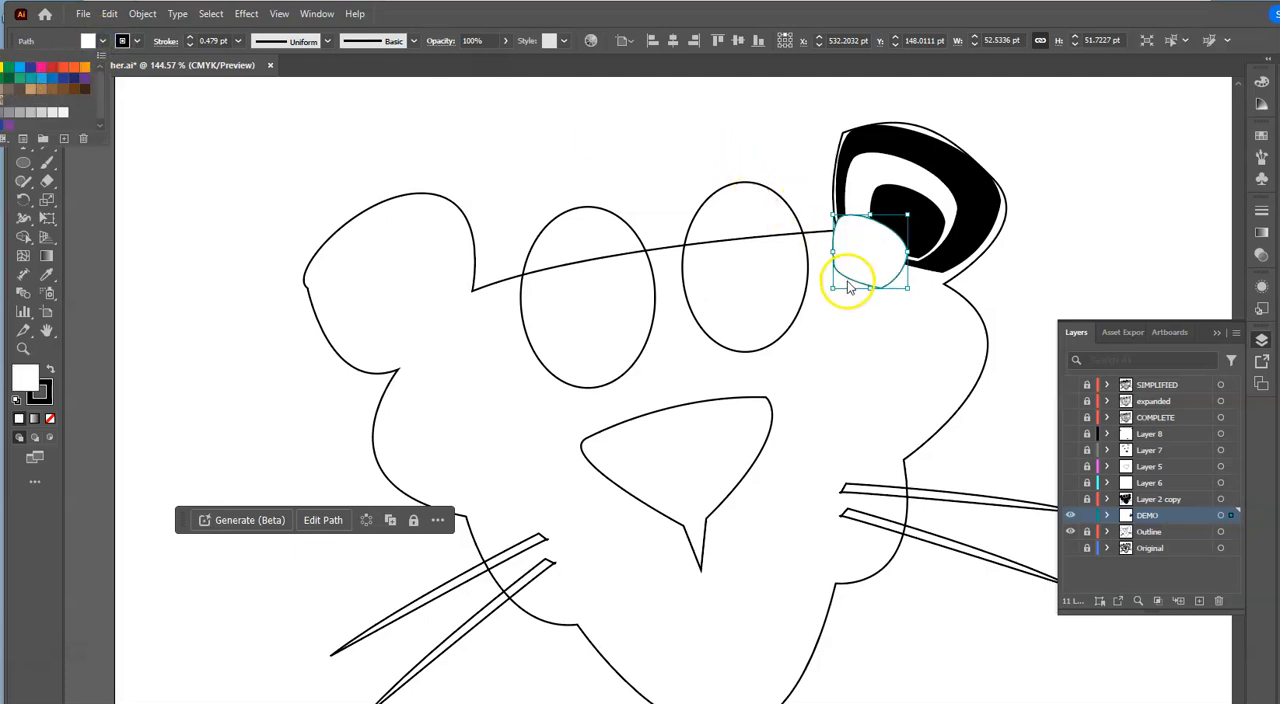
drag(832, 288, 914, 240)
click(1040, 266)
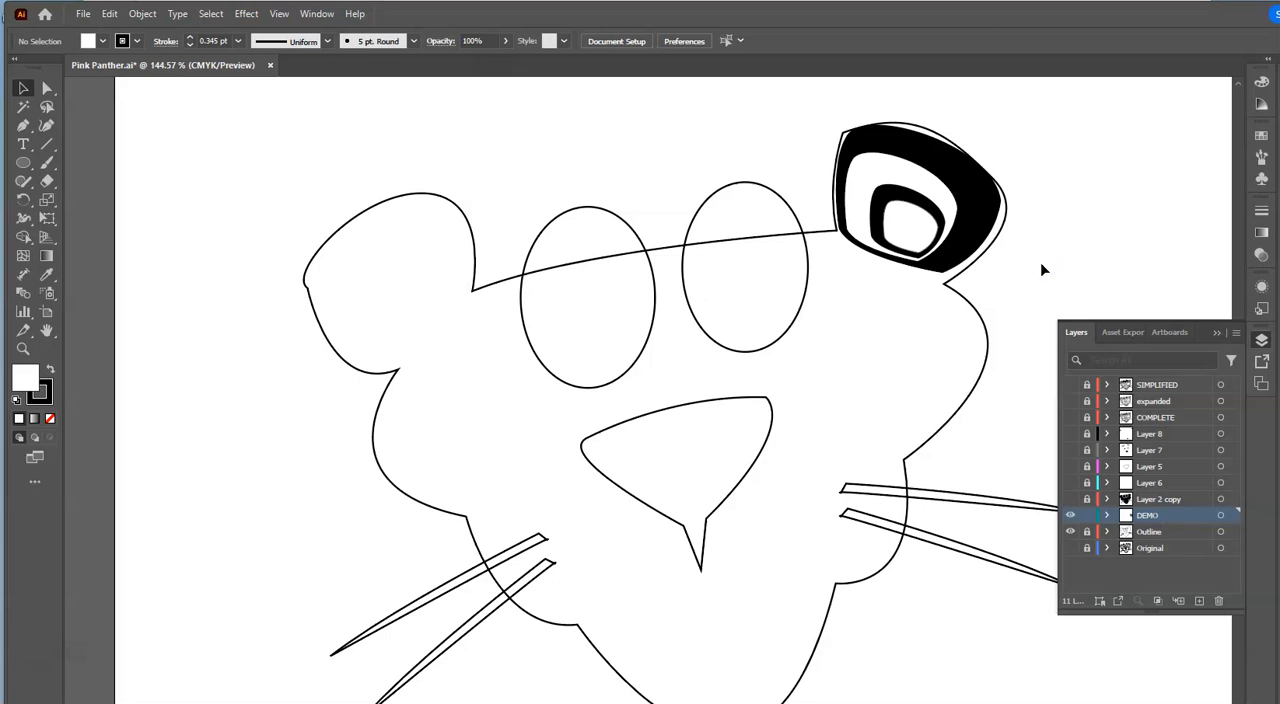
- Hide the DEMO and Outline layers and show Layer 2 copy and Layer 6
click(1070, 515)
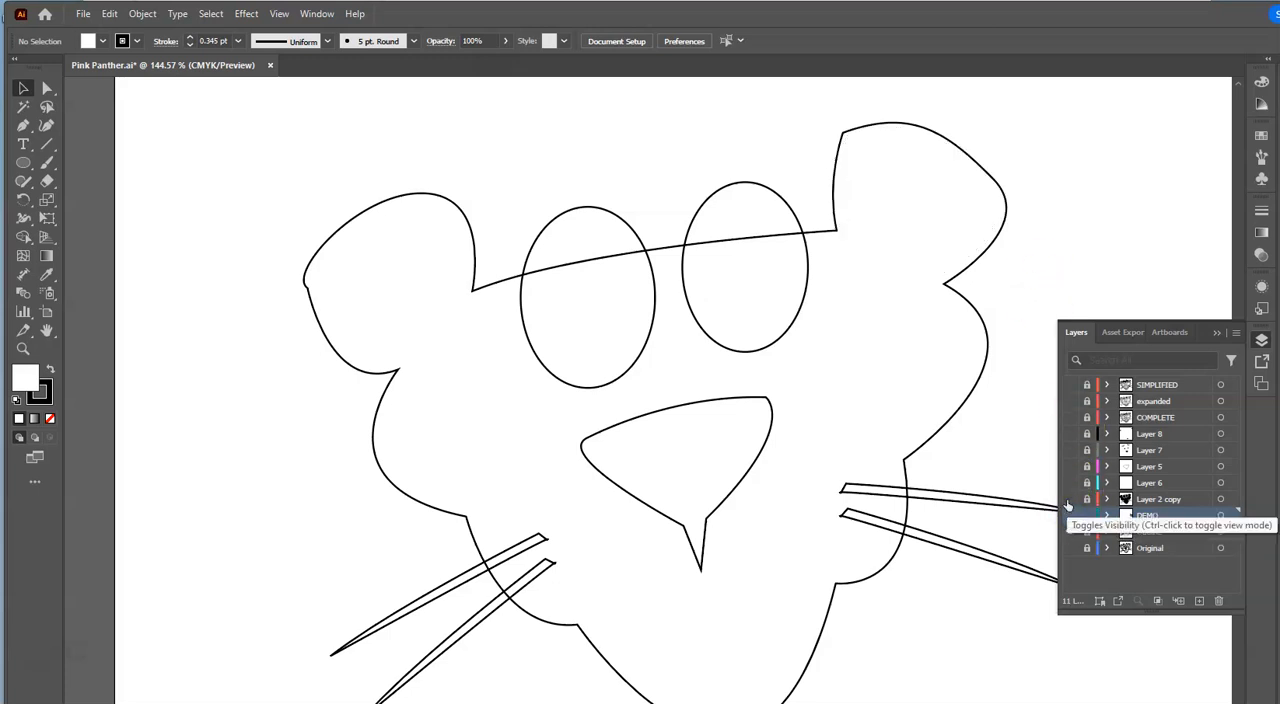
click(1070, 499)
click(1071, 532)
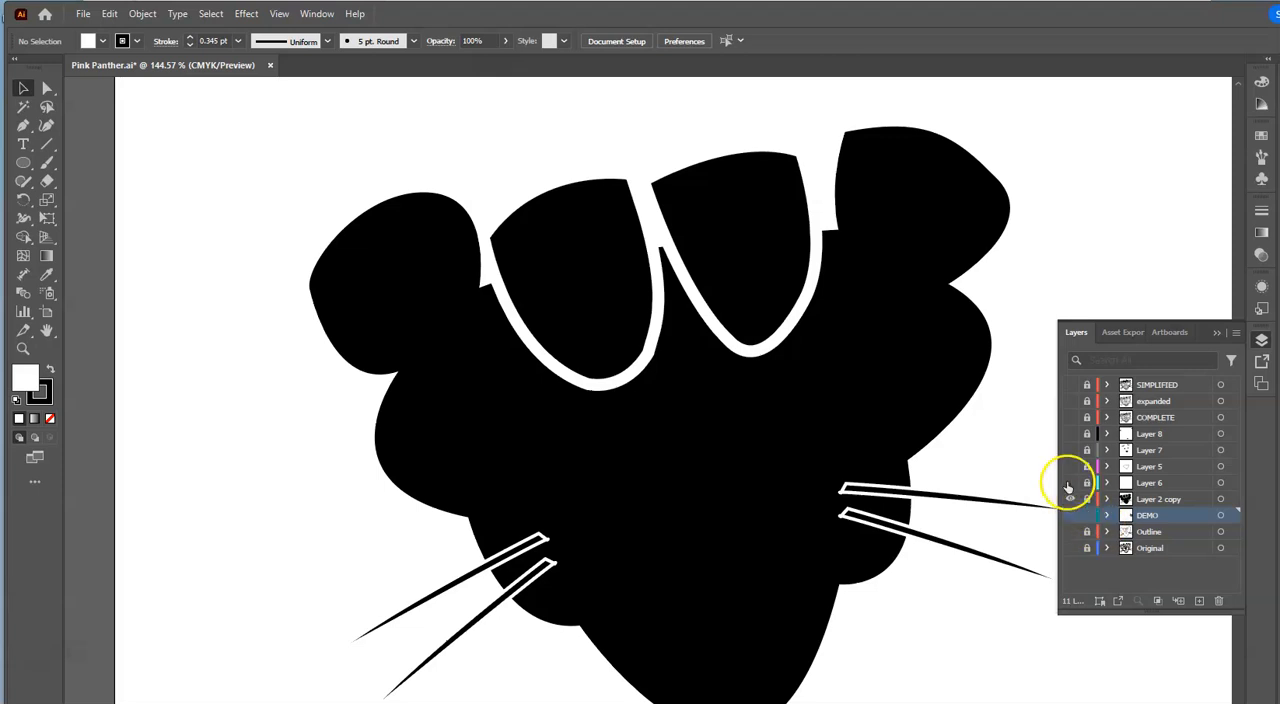
click(1069, 484)
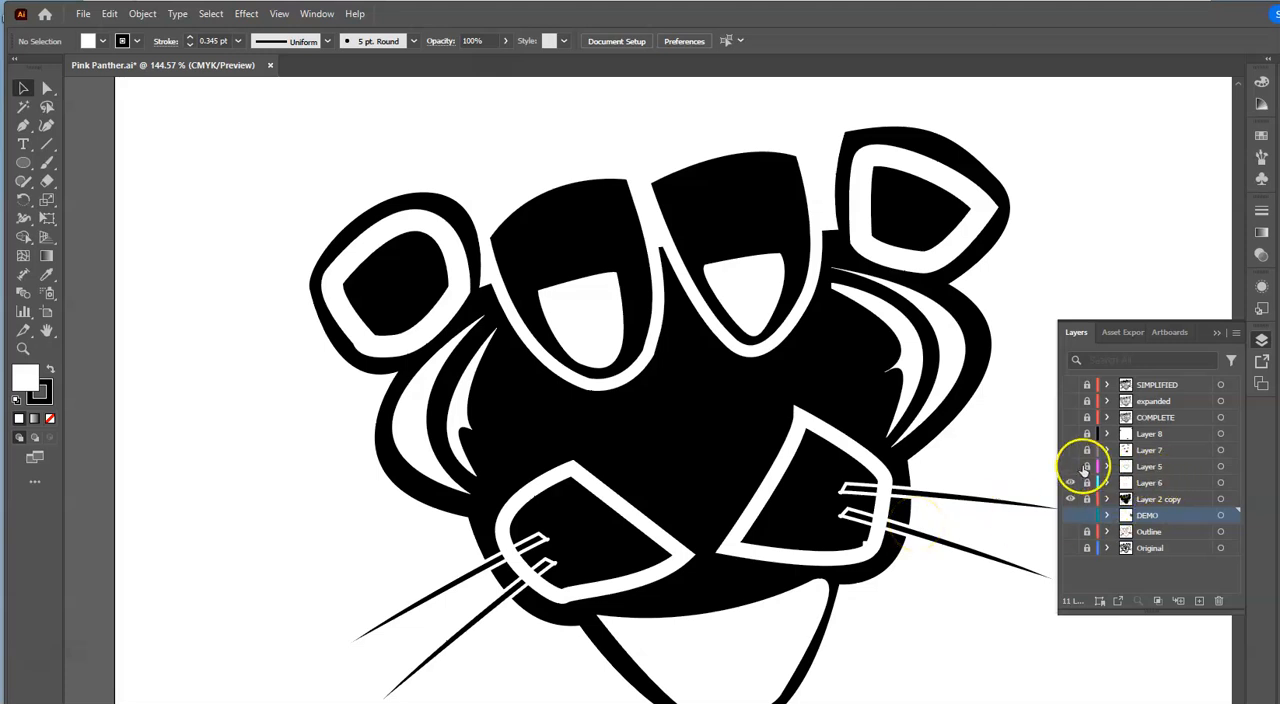
- Reveal the design progressively by showing Layer 5, Layer 7, Layer 8 and the COMPLETE layer
click(1069, 470)
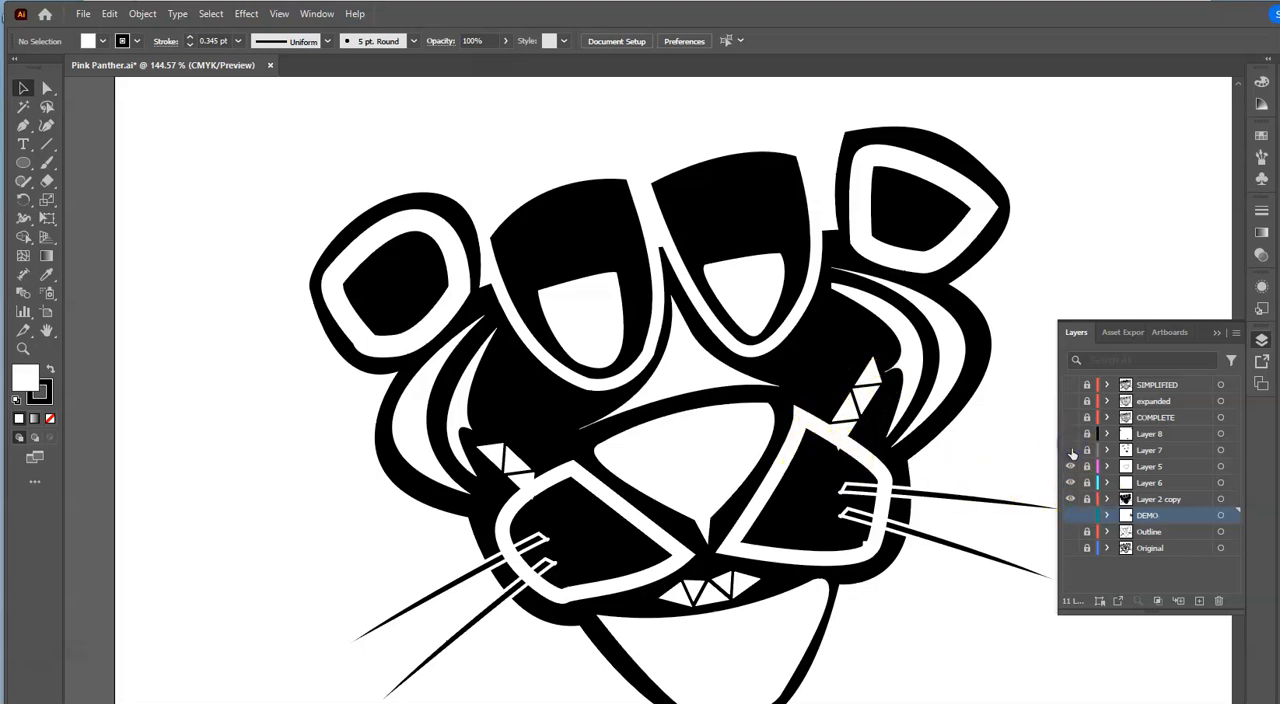
click(1071, 451)
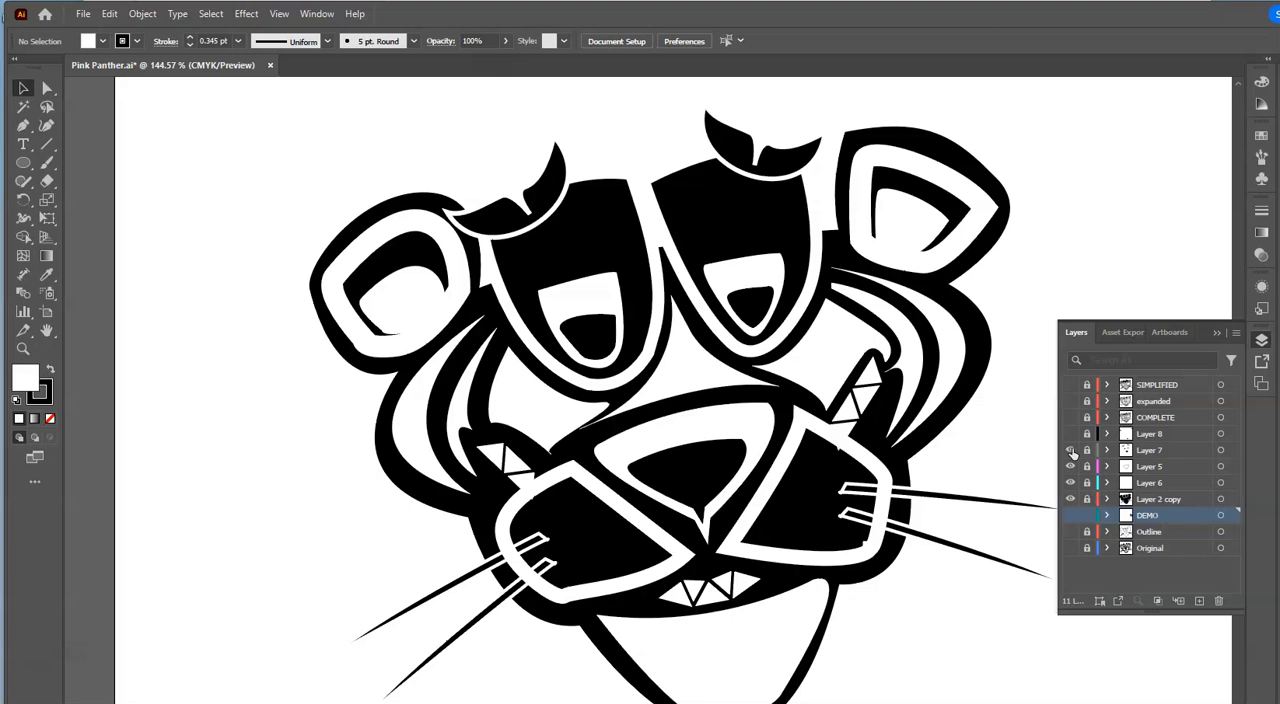
click(1071, 433)
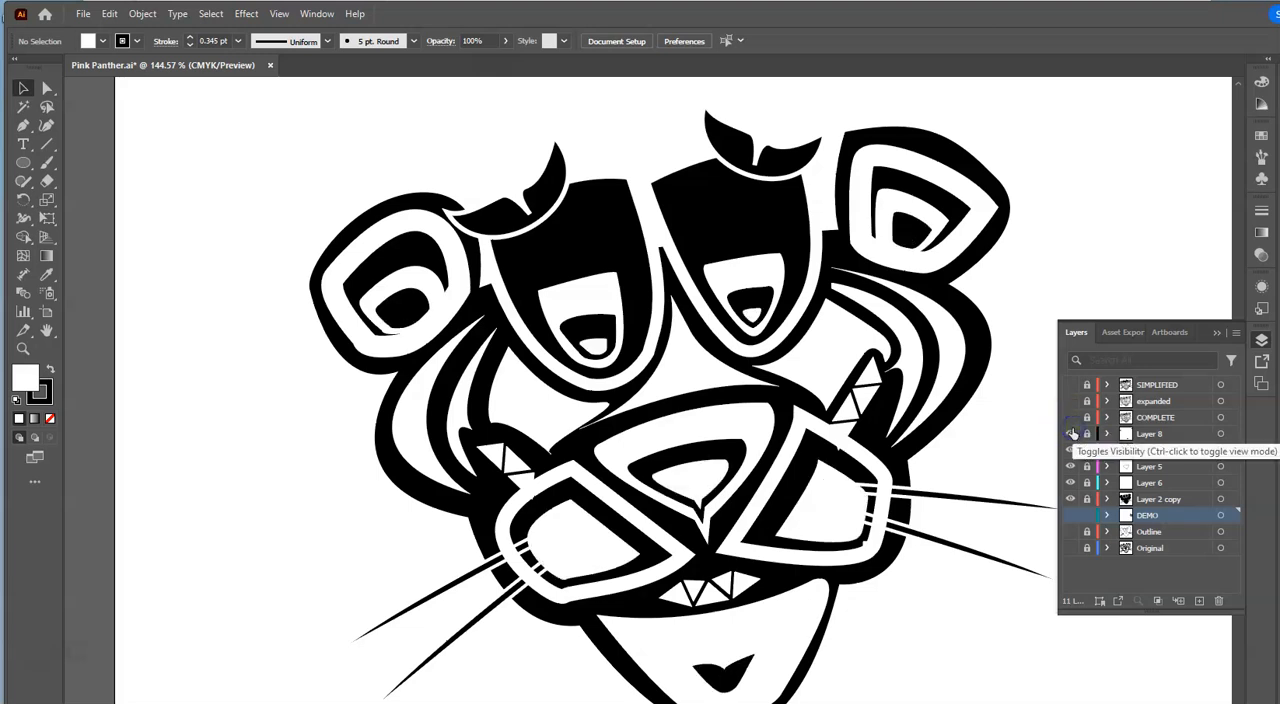
click(1070, 418)
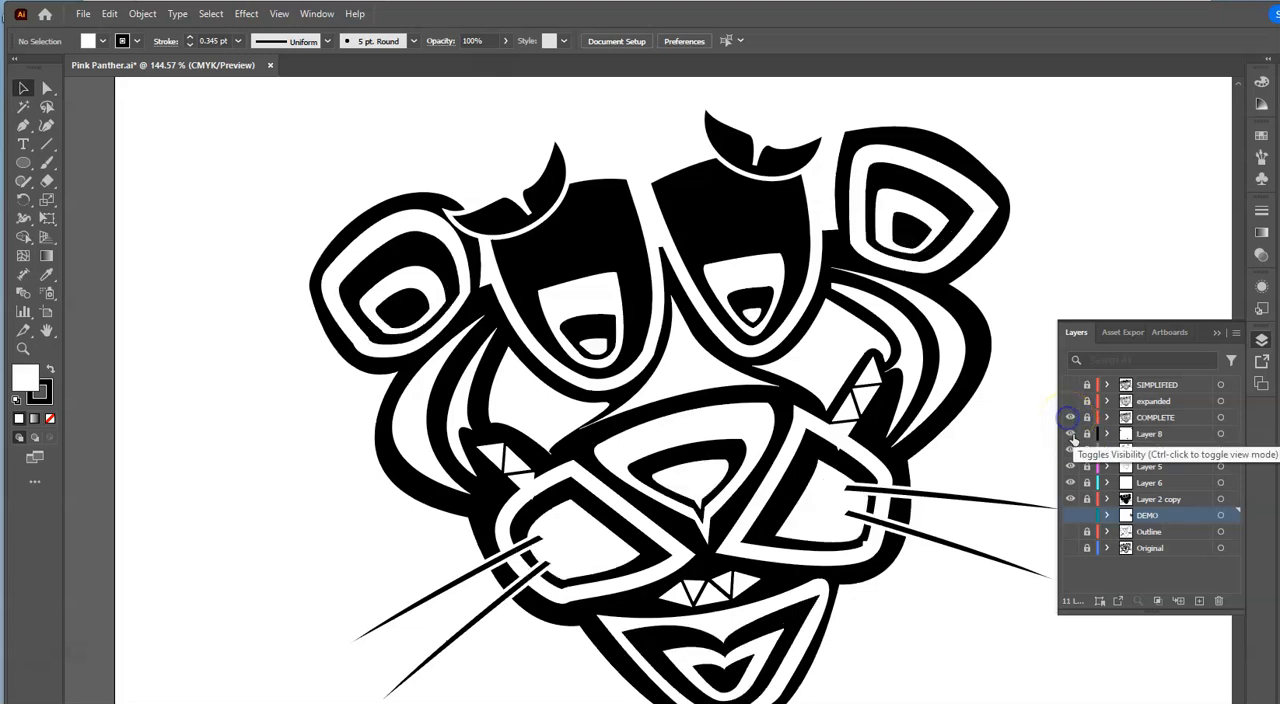
- Hide Layer 8, Layer 7, Layer 5, Layer 6 and Layer 2 copy, leaving only the COMPLETE layer shown
click(1069, 435)
click(1069, 449)
click(1070, 464)
click(1068, 483)
click(1070, 499)
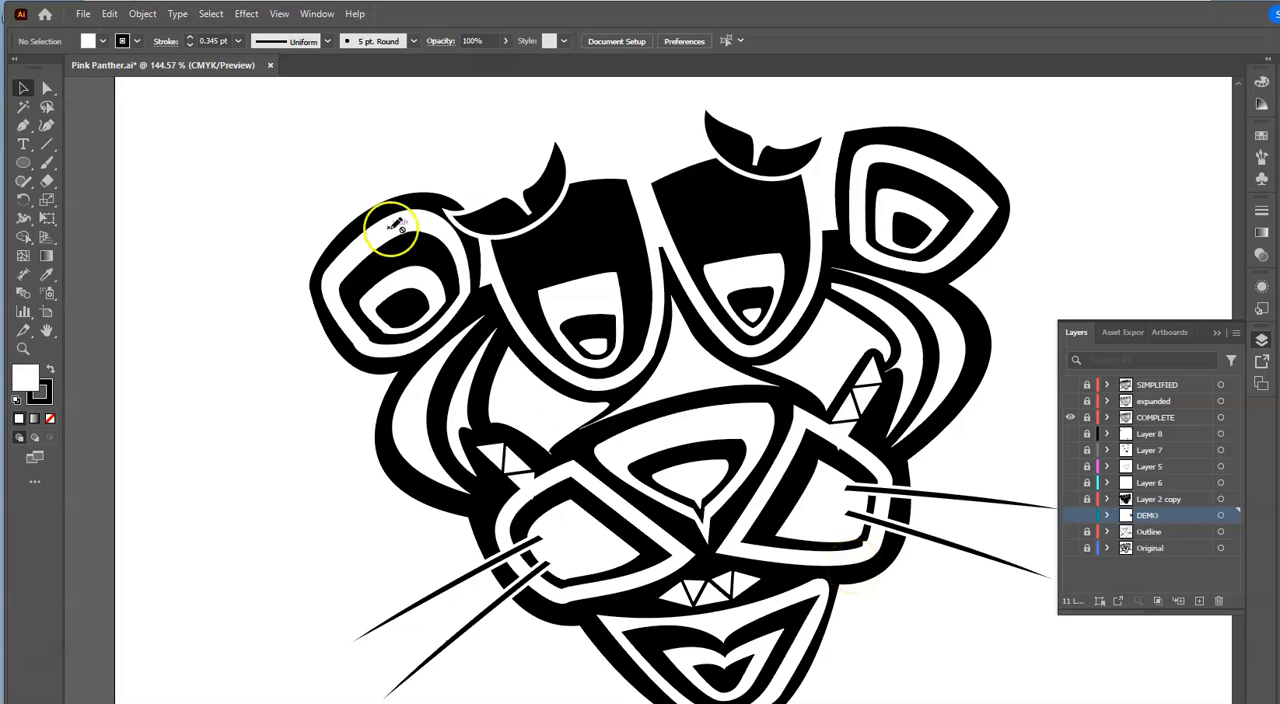
- Switch the artwork to Outline view and show the expanded layer in place of COMPLETE
click(279, 15)
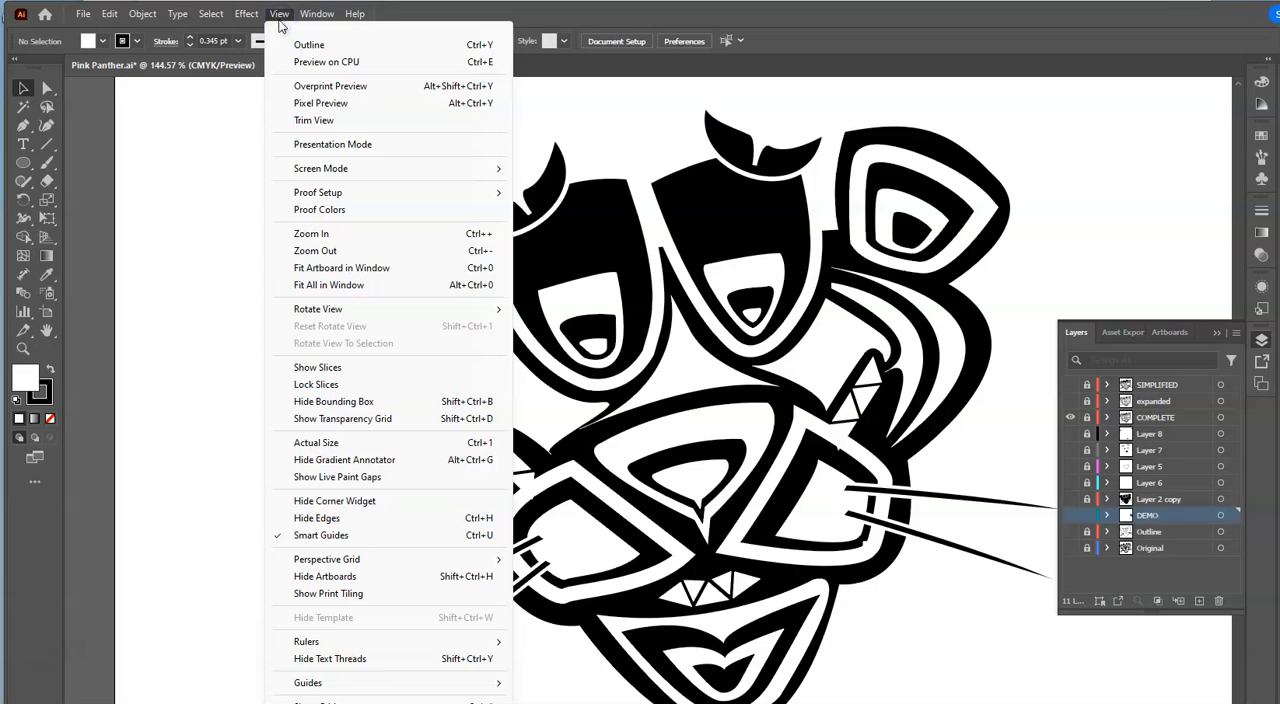
click(309, 45)
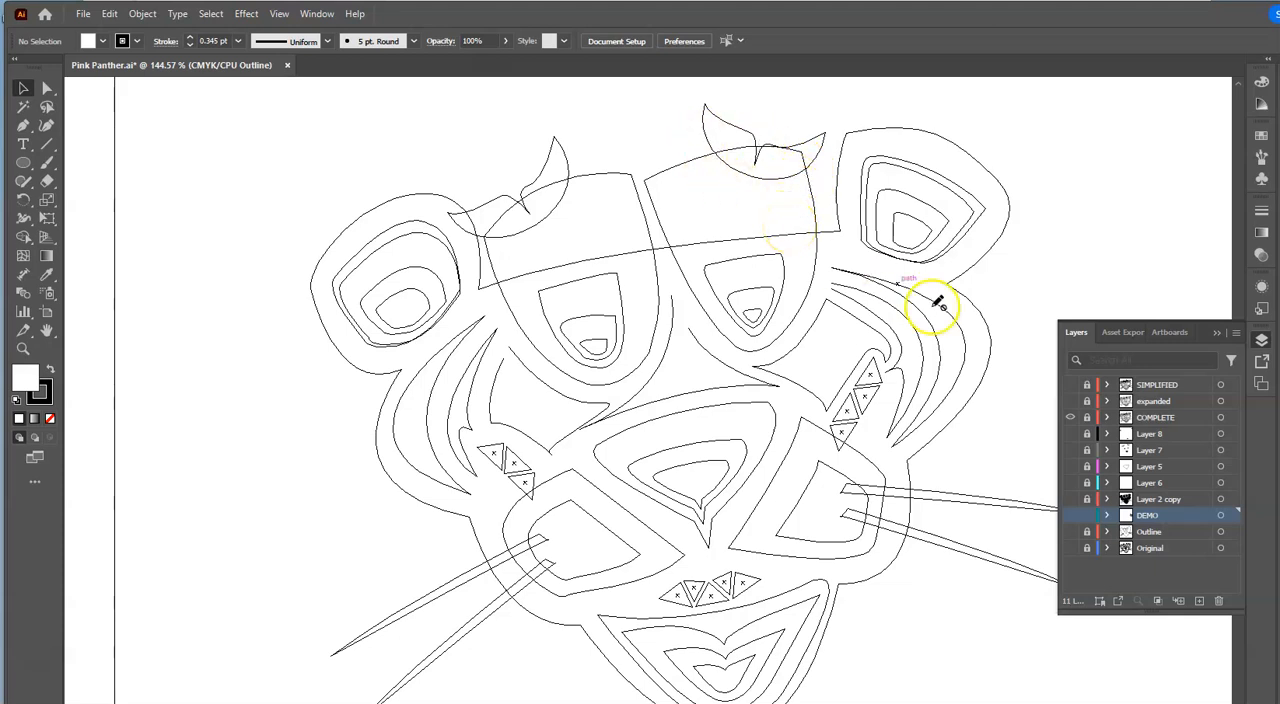
click(1070, 401)
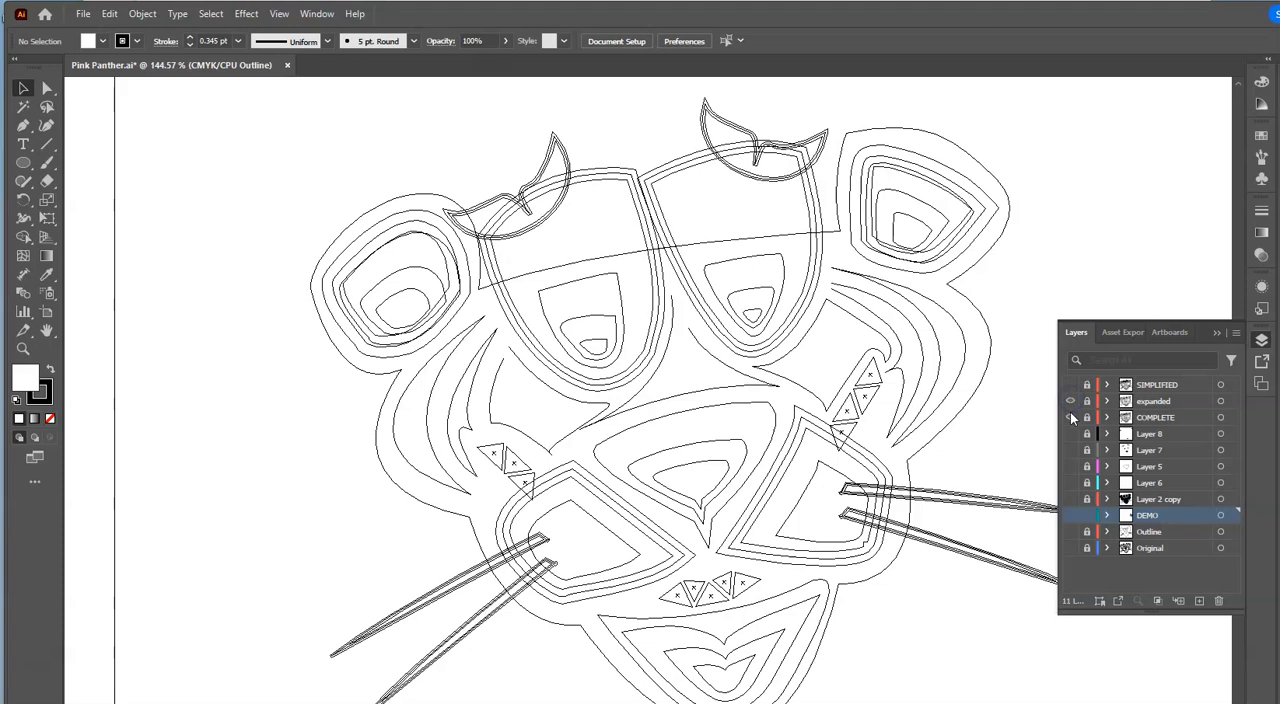
click(1070, 418)
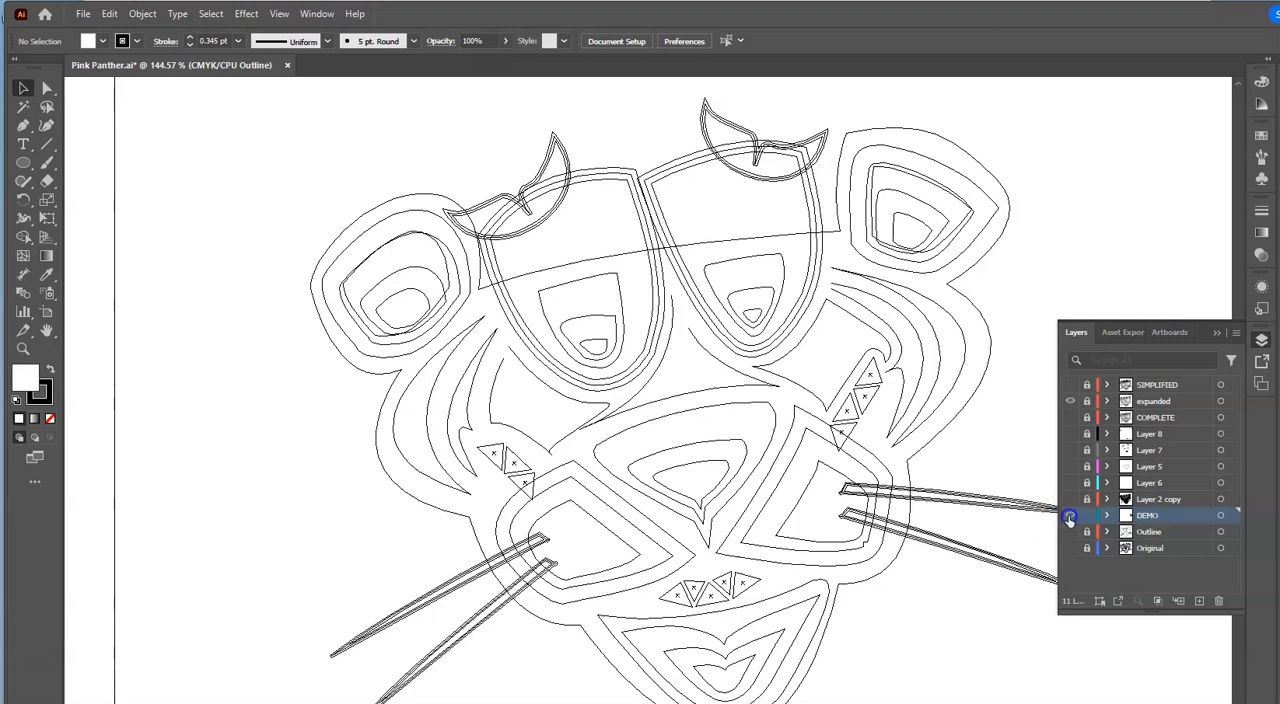
- Show the DEMO layer, select its overlapping circle and rectangles, and merge the two smaller rectangles with Shape Builder
click(1070, 515)
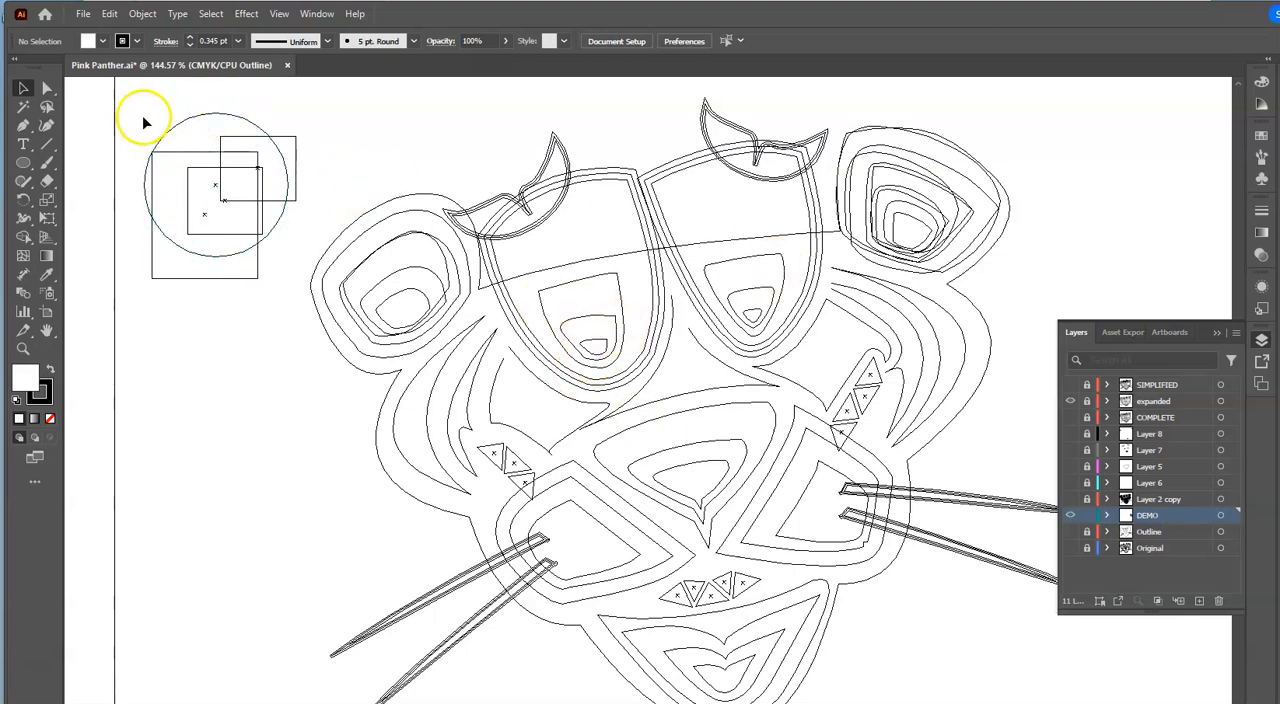
drag(124, 98, 283, 312)
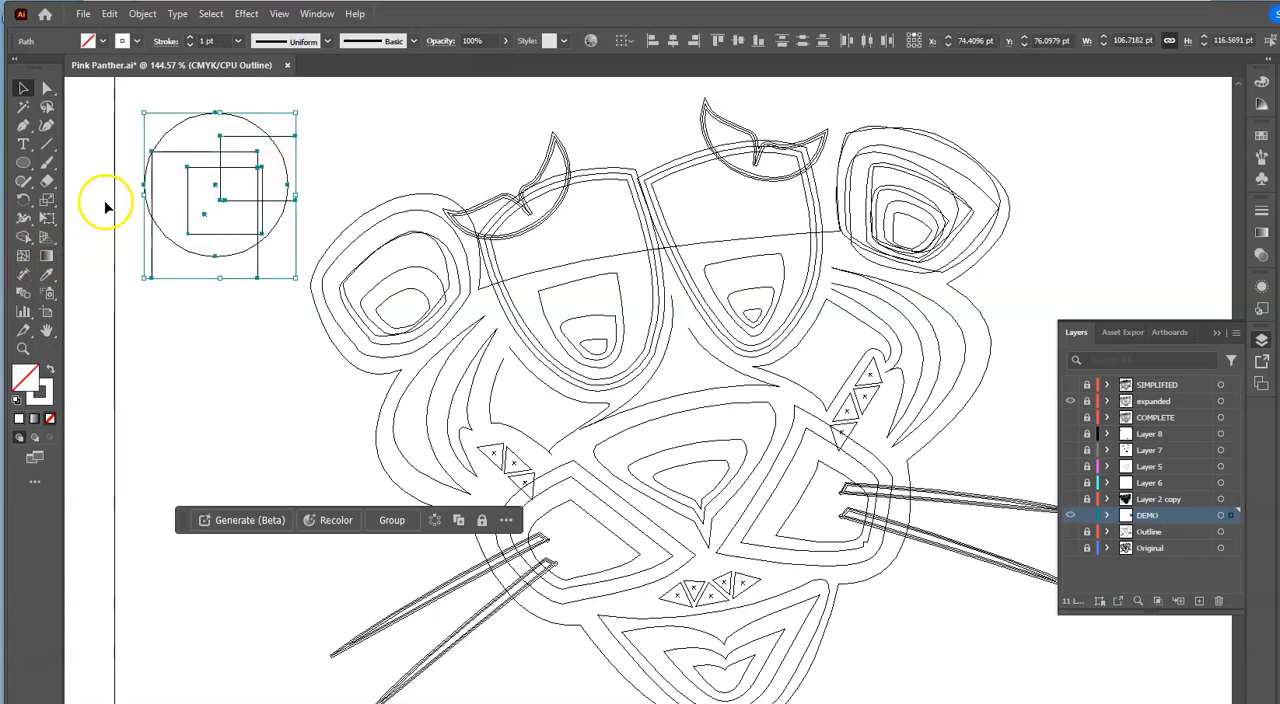
click(23, 236)
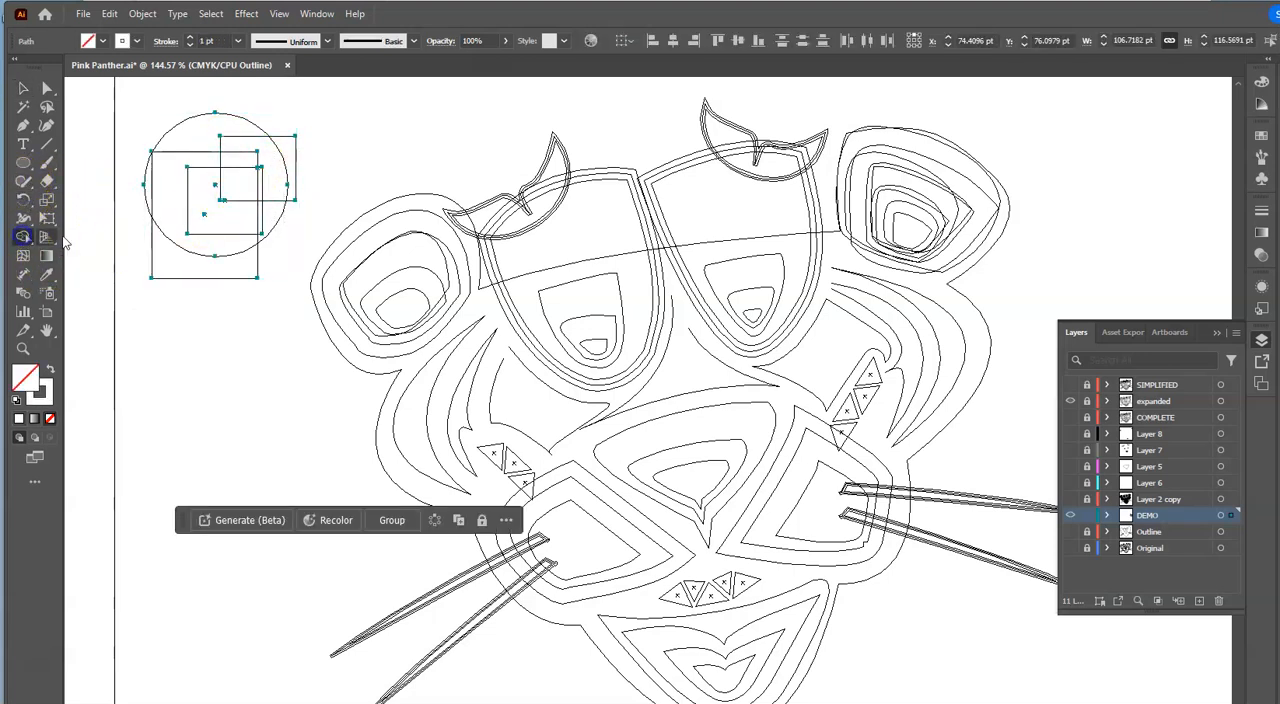
mouse_move(217, 215)
mouse_down()
mouse_move(231, 163)
mouse_move(266, 183)
mouse_up()
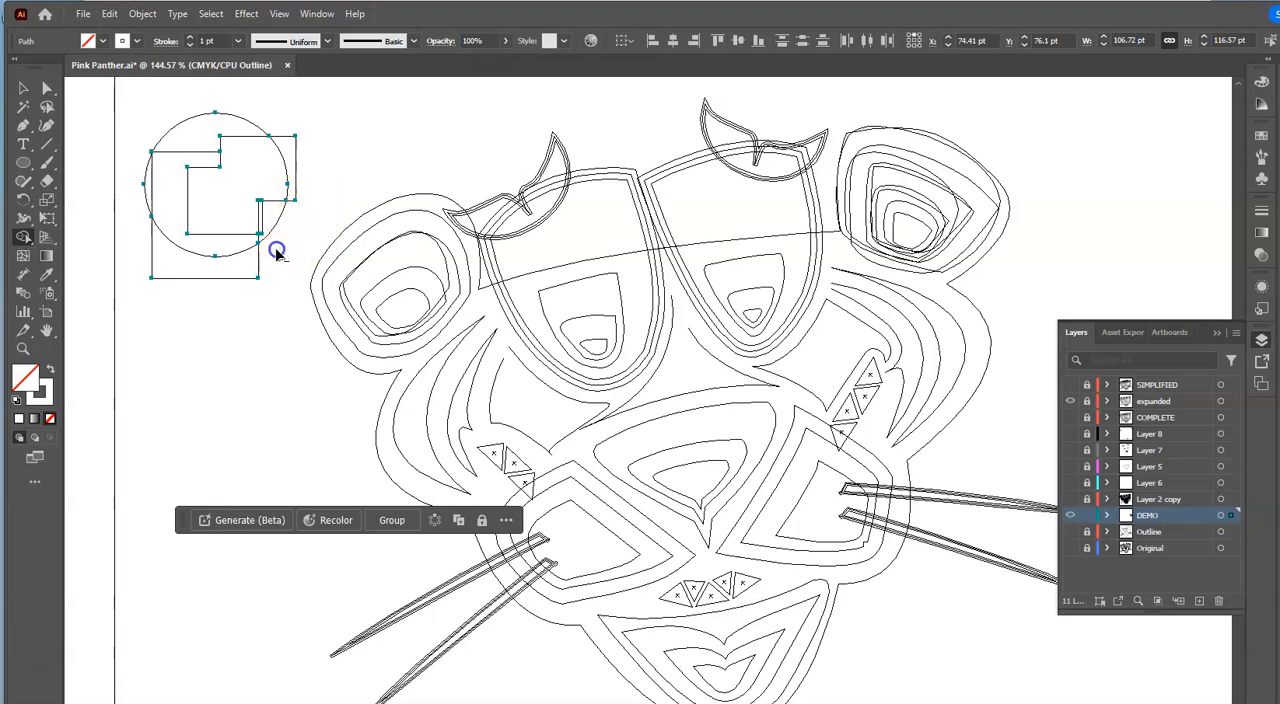
- Remove the narrow strip and the circle regions above and beside the merged stepped shape with Shape Builder
drag(262, 222, 272, 229)
mouse_move(265, 97)
mouse_down()
mouse_move(200, 129)
mouse_move(178, 162)
mouse_up()
drag(166, 229, 186, 268)
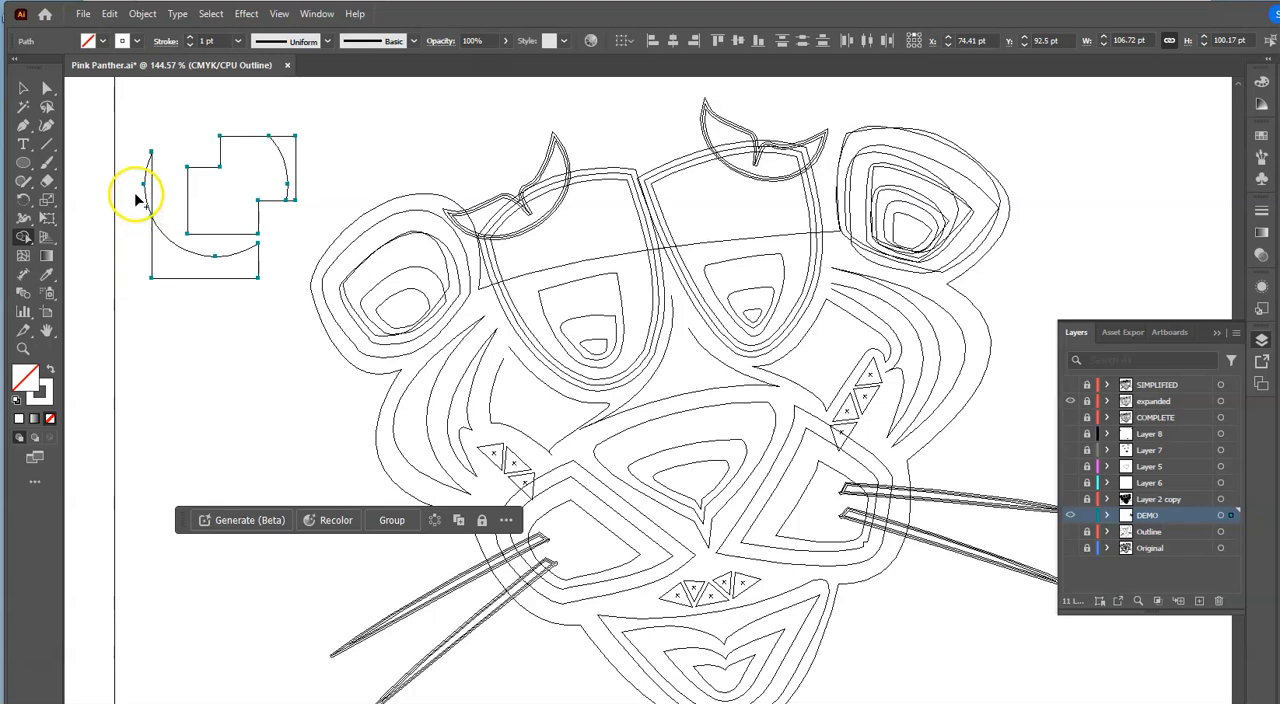
drag(148, 186, 150, 188)
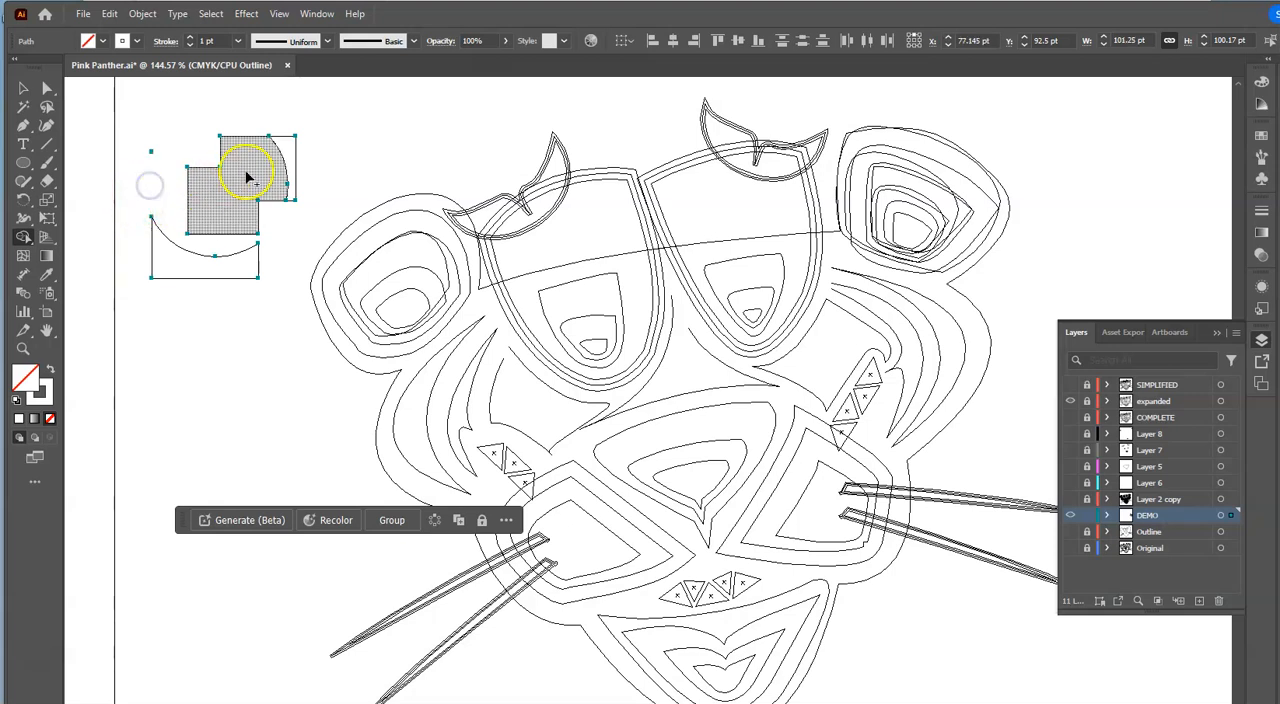
- Merge the curved sliver inside the stepped shape's outer edge into the rest of it with Shape Builder
drag(278, 171, 287, 162)
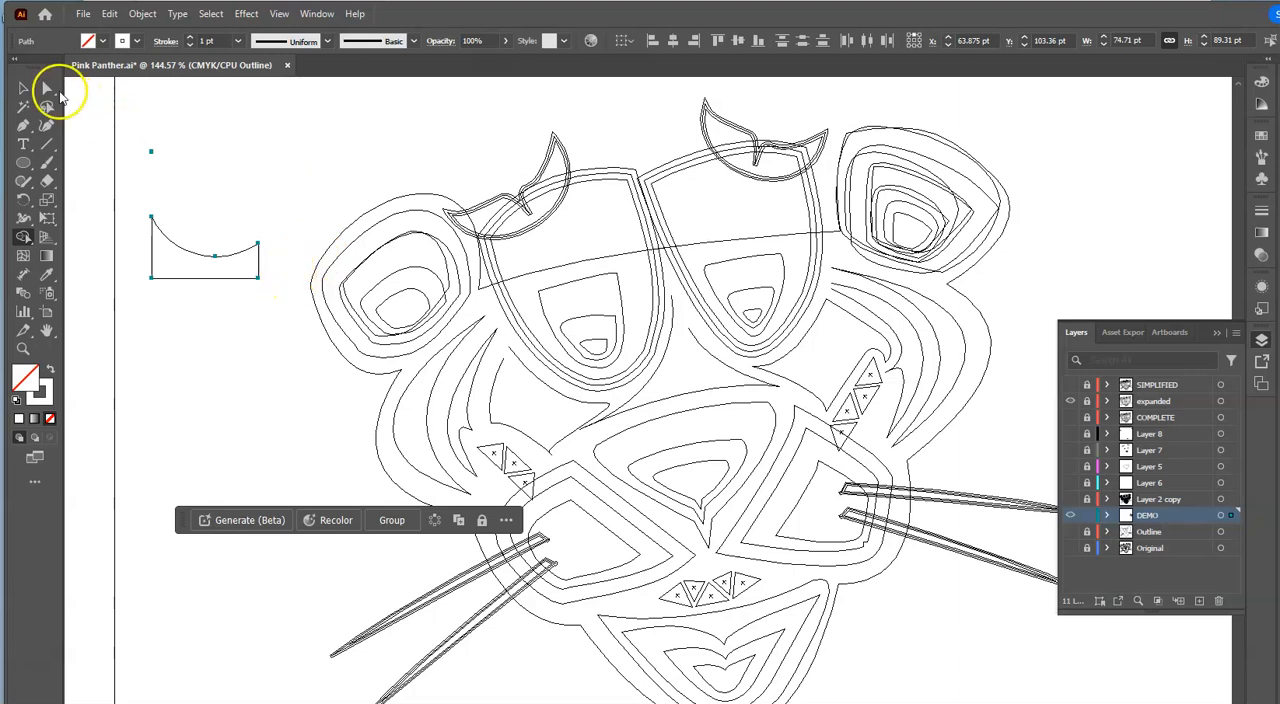
key(ctrl+z)
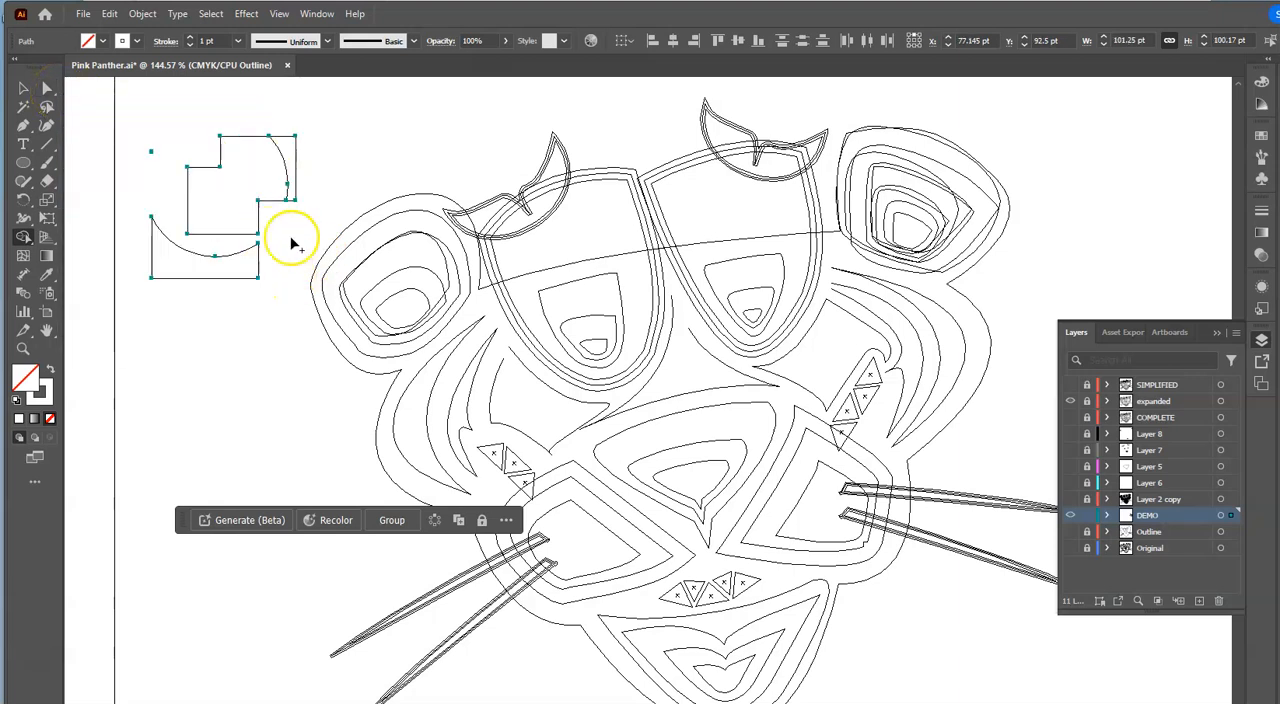
alt+click(286, 156)
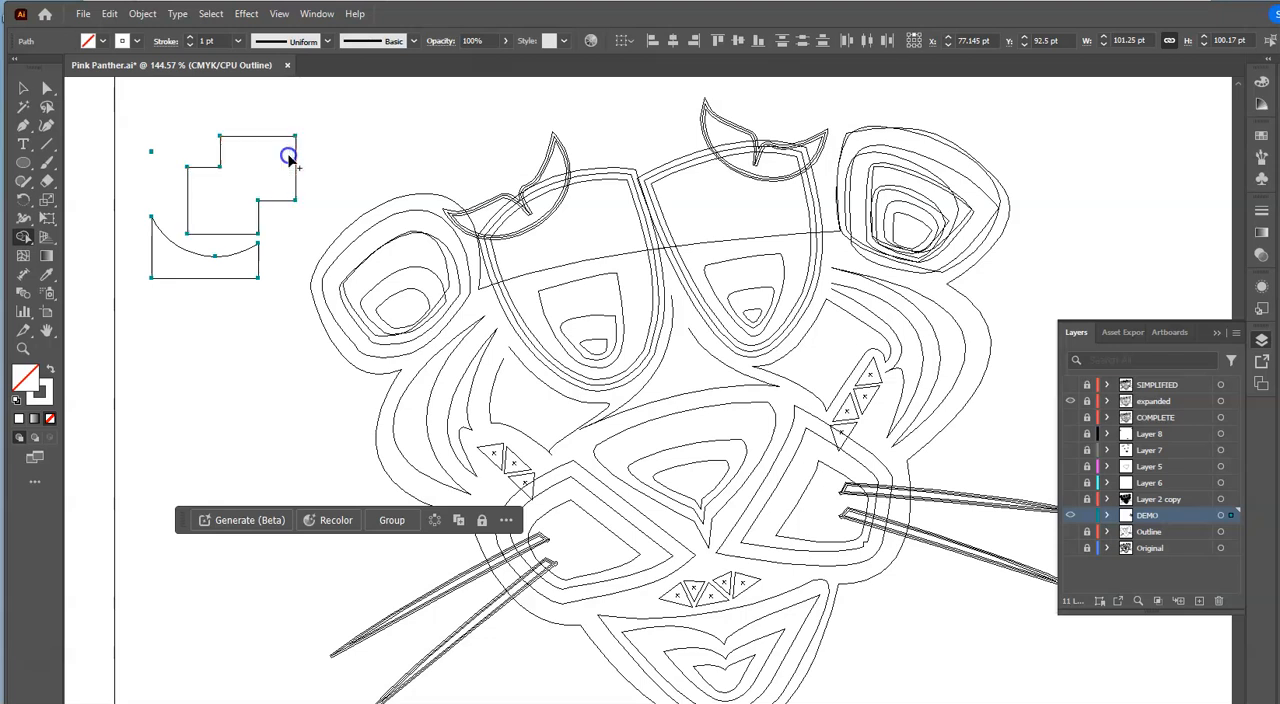
- Select all the remaining Shape Builder practice shapes beside the panther's head and delete them
click(24, 88)
drag(130, 127, 261, 298)
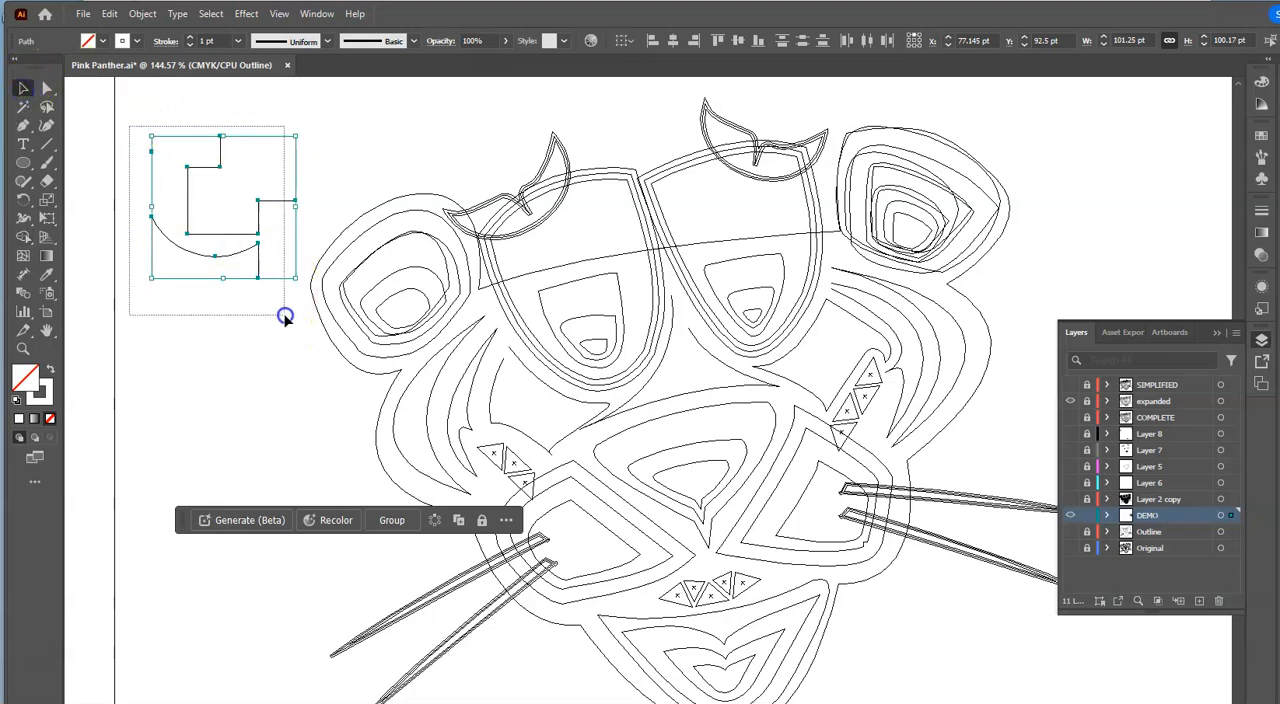
key(Delete)
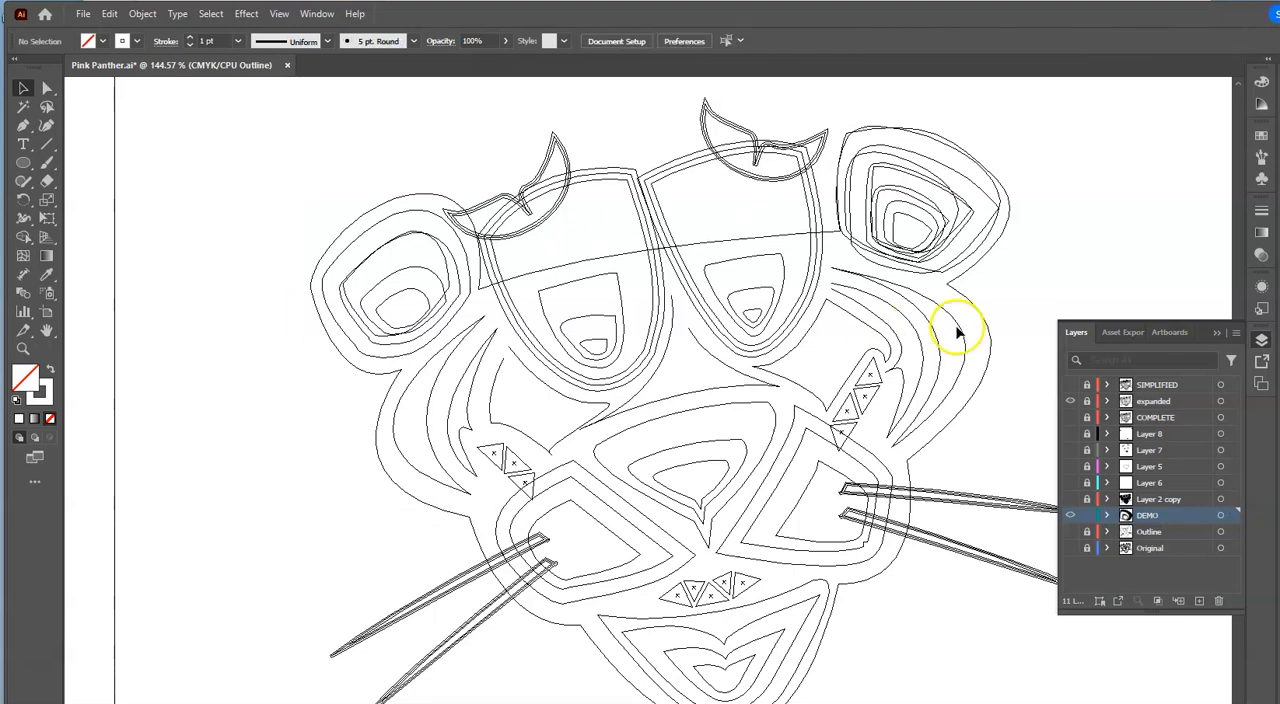
- Show the SIMPLIFIED layer in place of expanded and hide the DEMO layer
click(1071, 401)
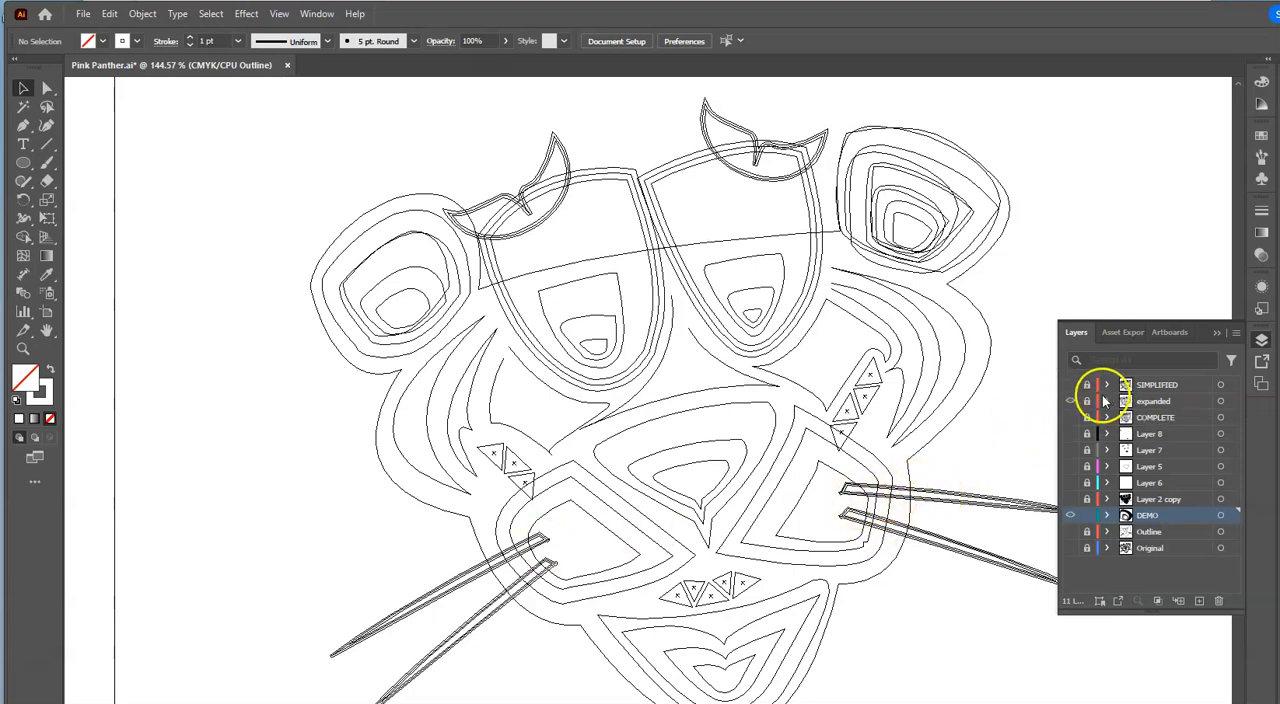
click(1071, 401)
click(1071, 384)
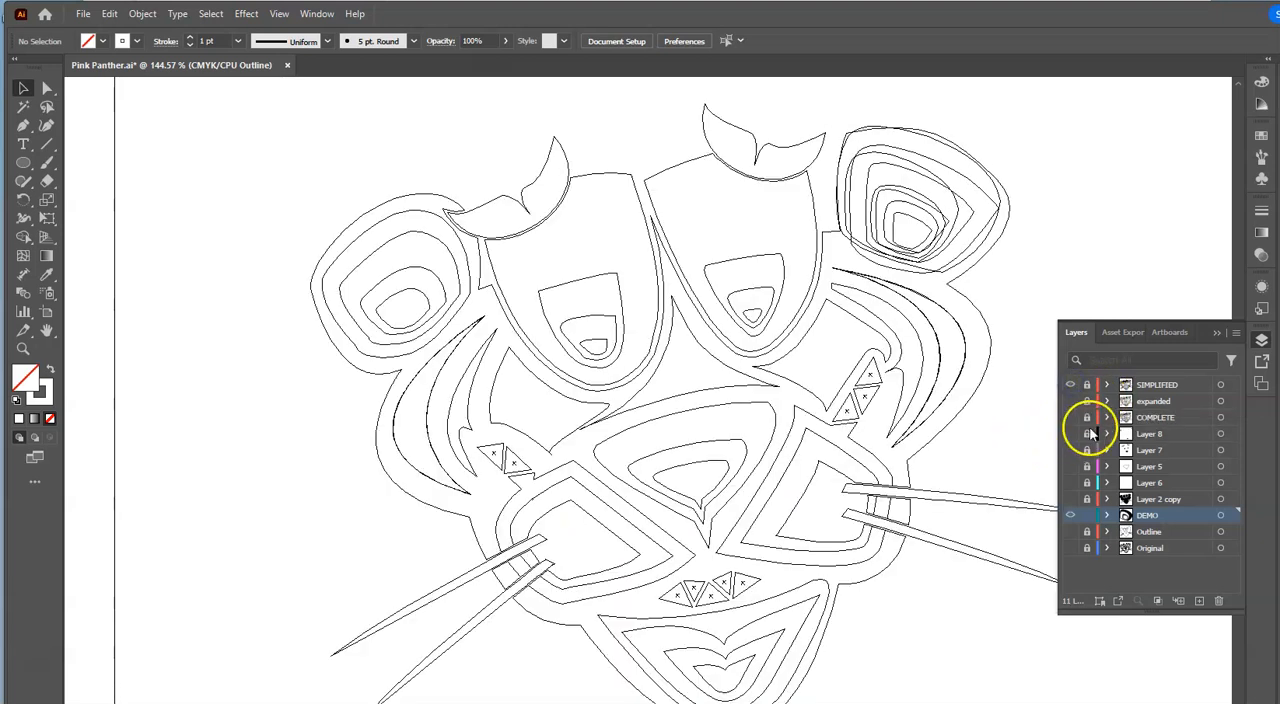
click(1070, 515)
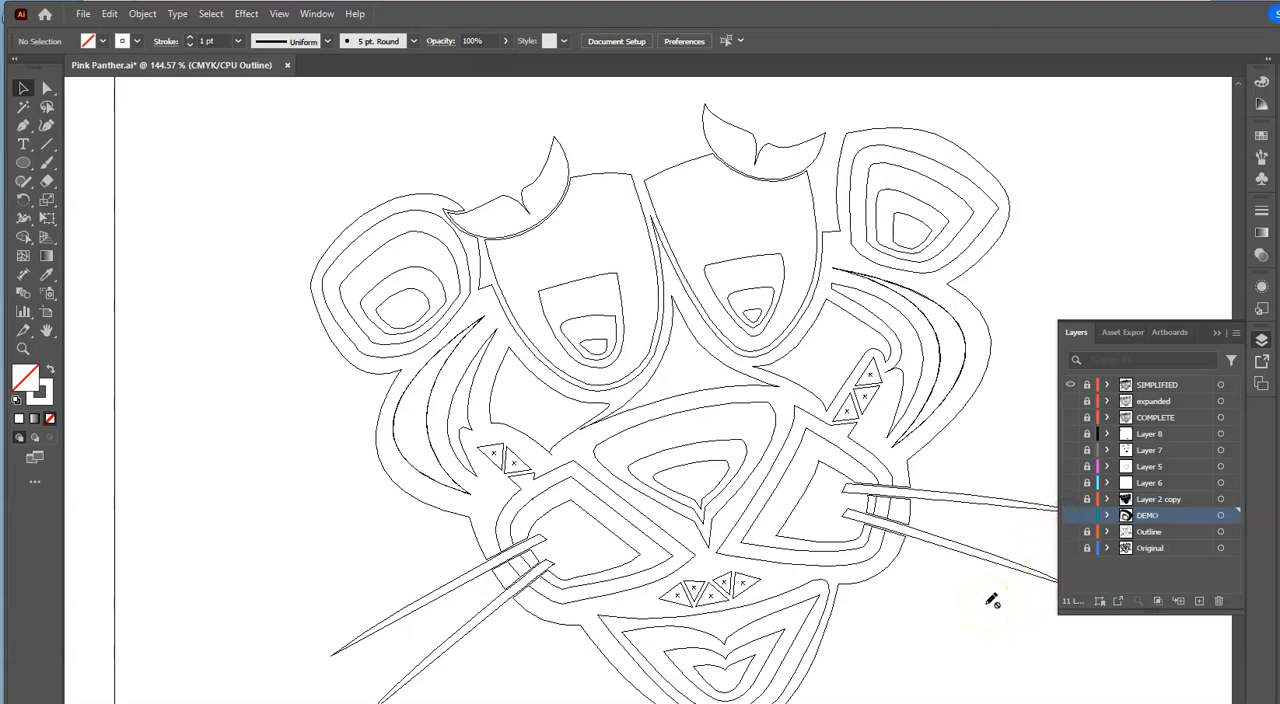
- Switch to the 1.jpg document in Photoshop and show Layer 0 with the vinyl-weeding photo
mouse_move(850, 703)
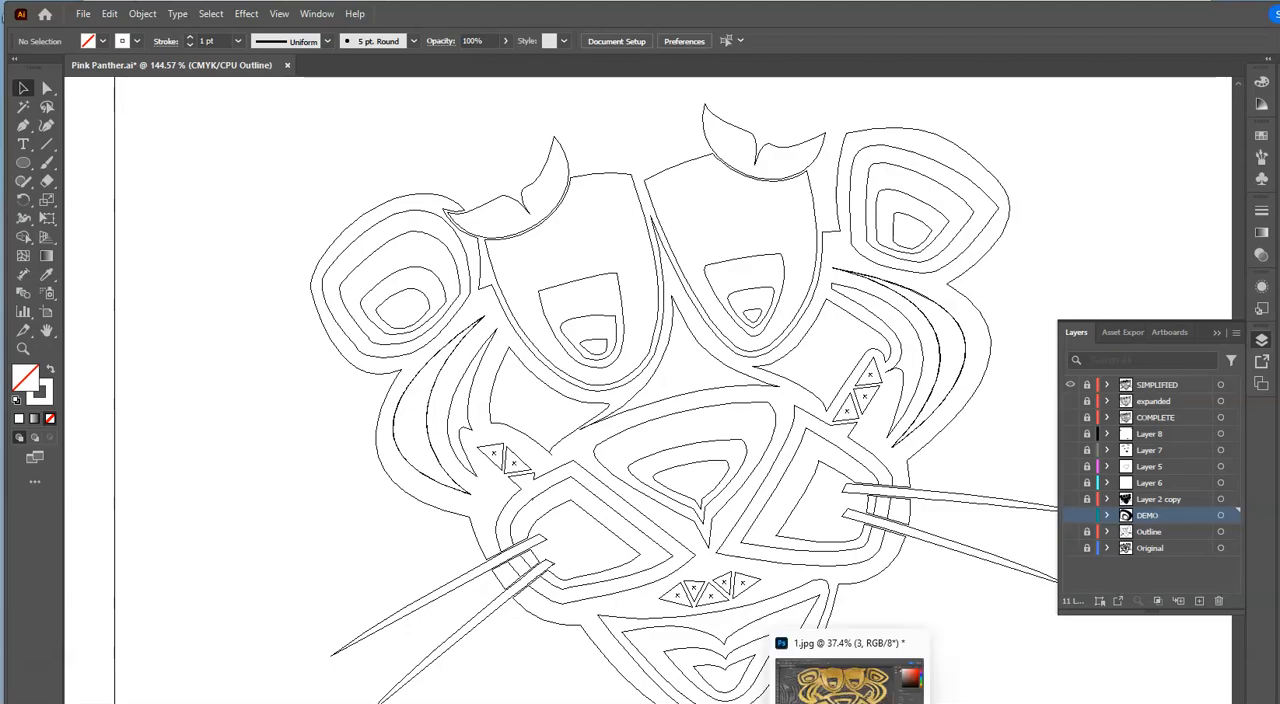
click(849, 680)
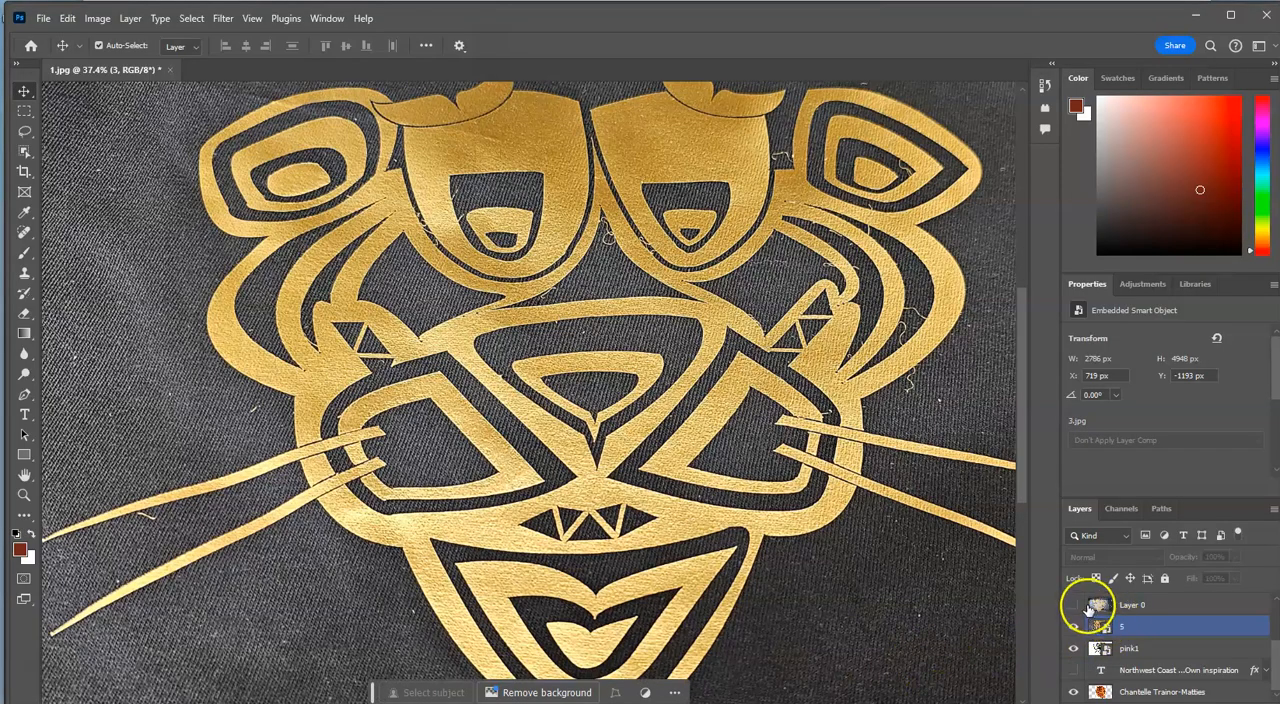
click(1092, 605)
click(1074, 606)
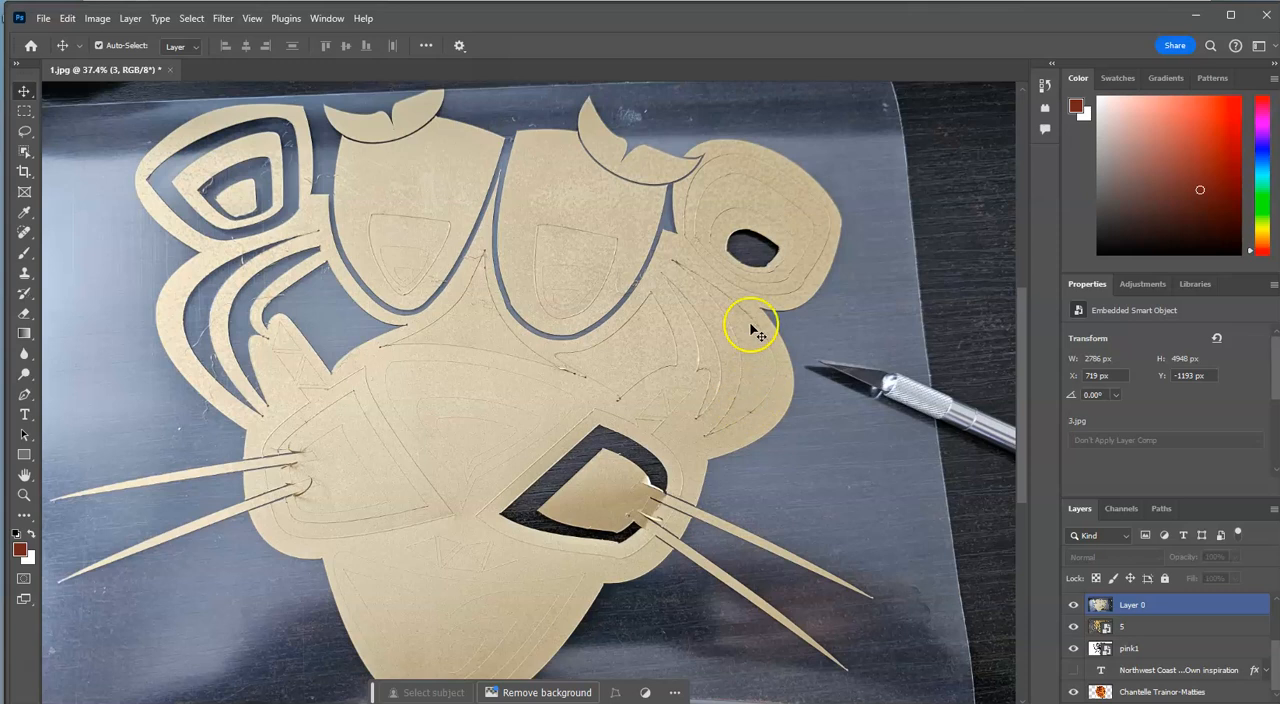
- Reveal the remaining process photos by showing layers 2, 3, 4 and 5 copy in turn
scroll(1100, 610, up, 2)
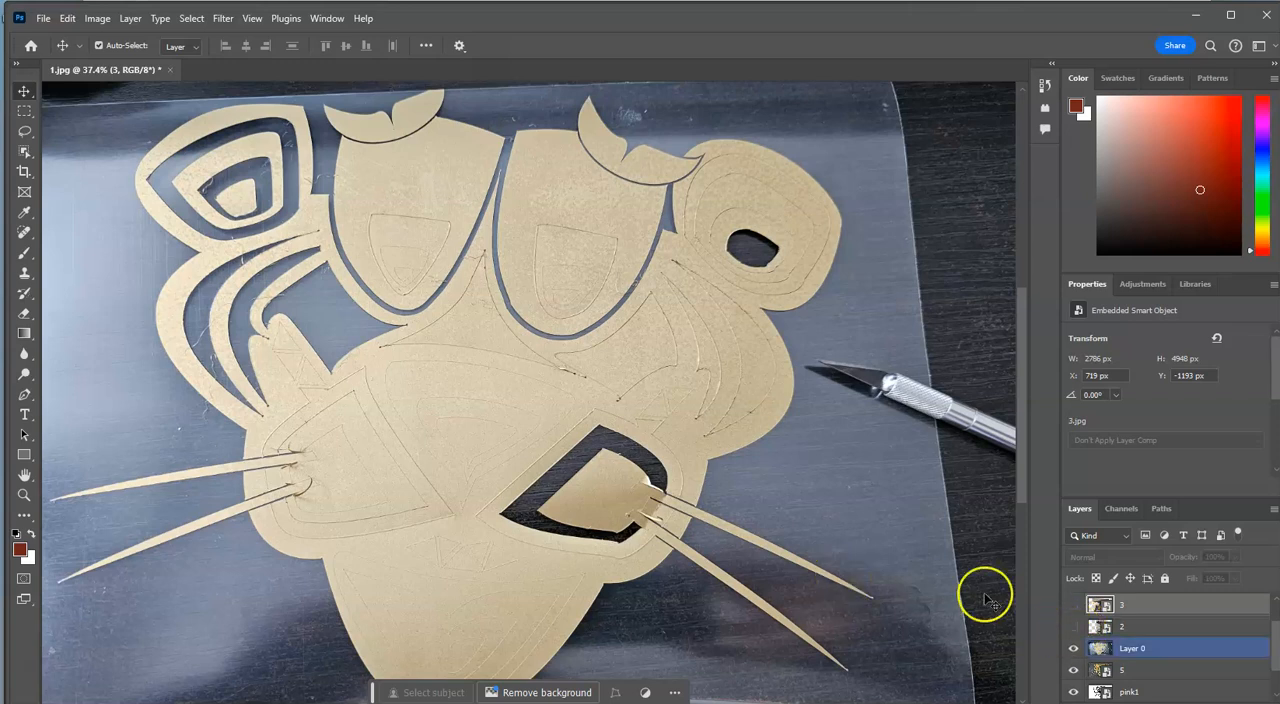
click(1074, 627)
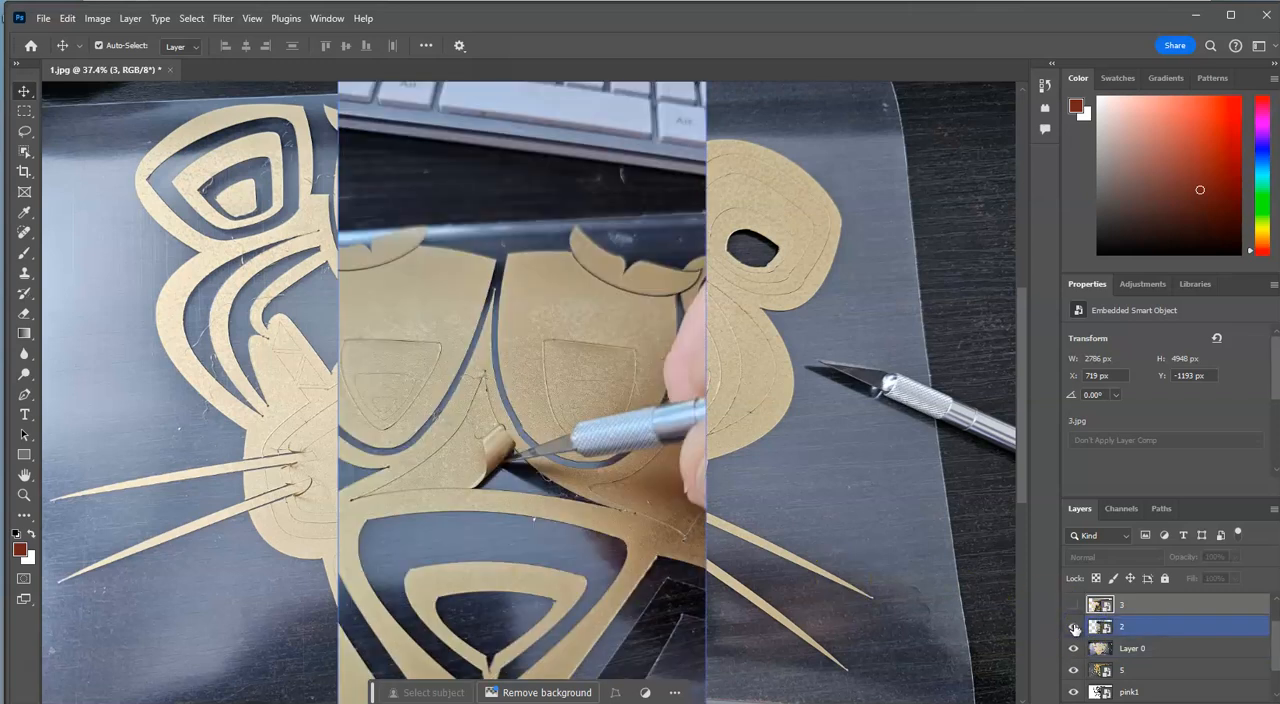
click(1074, 605)
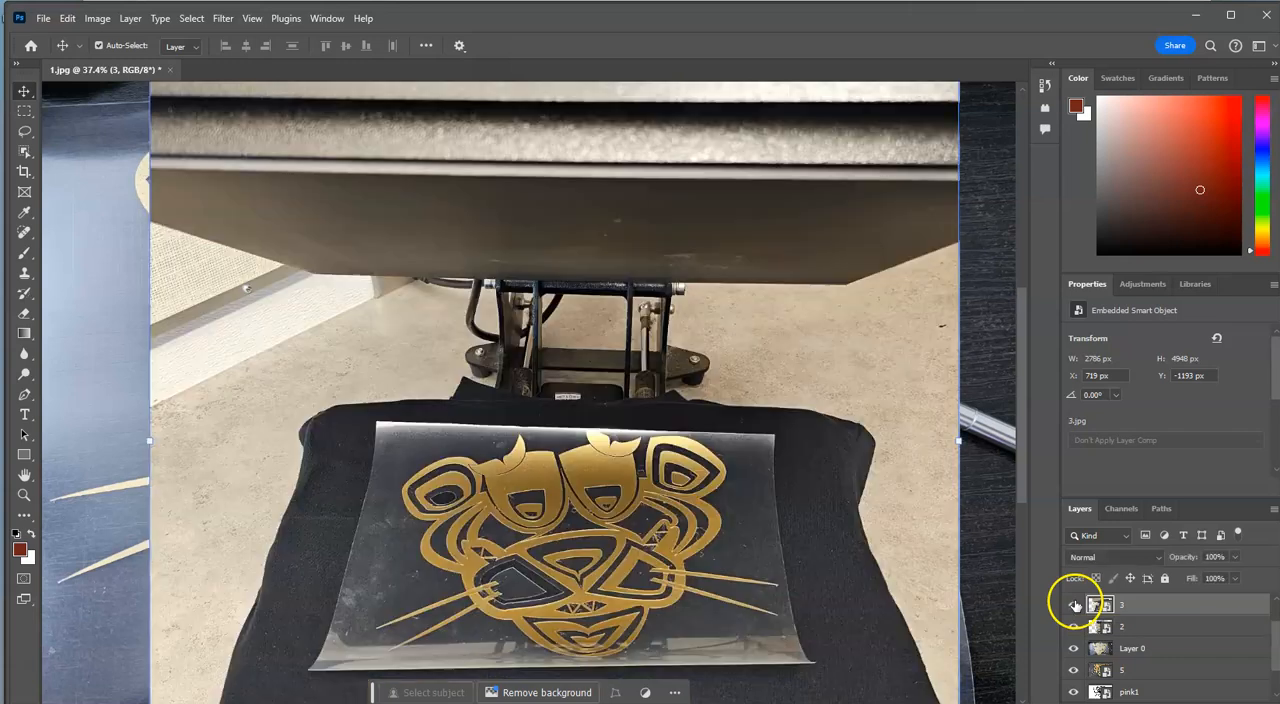
click(686, 595)
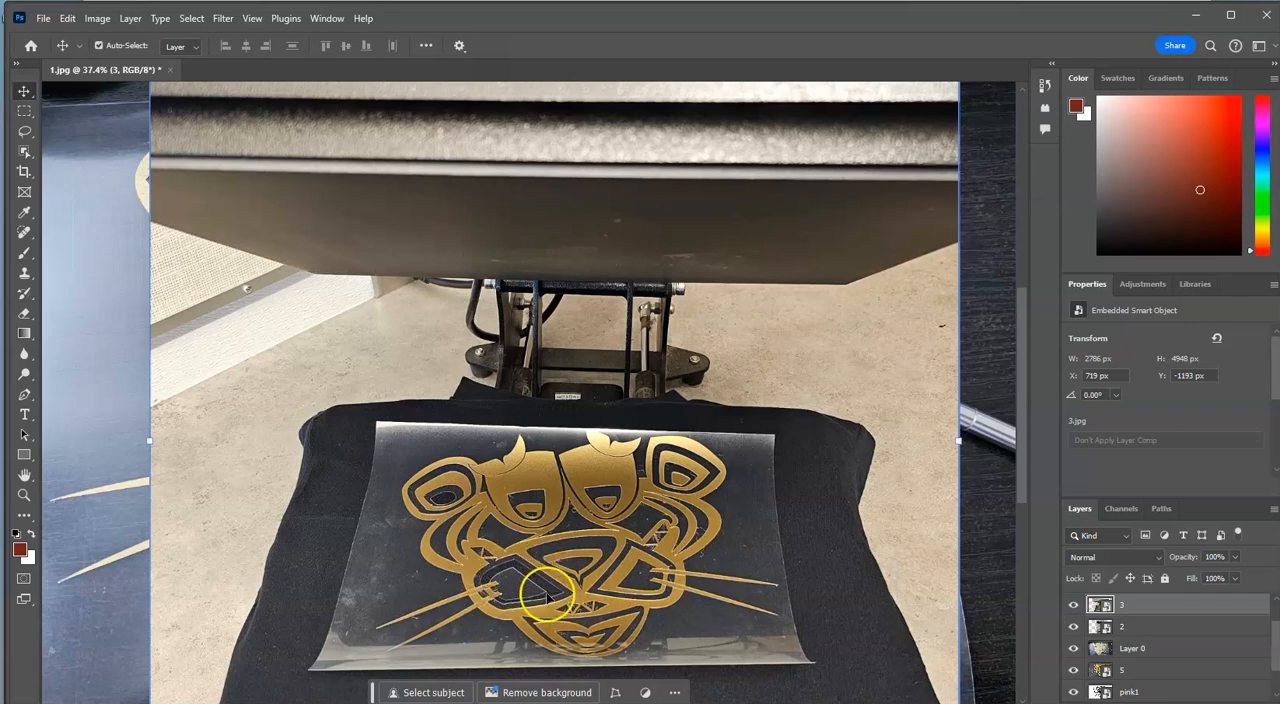
scroll(1120, 625, up, 2)
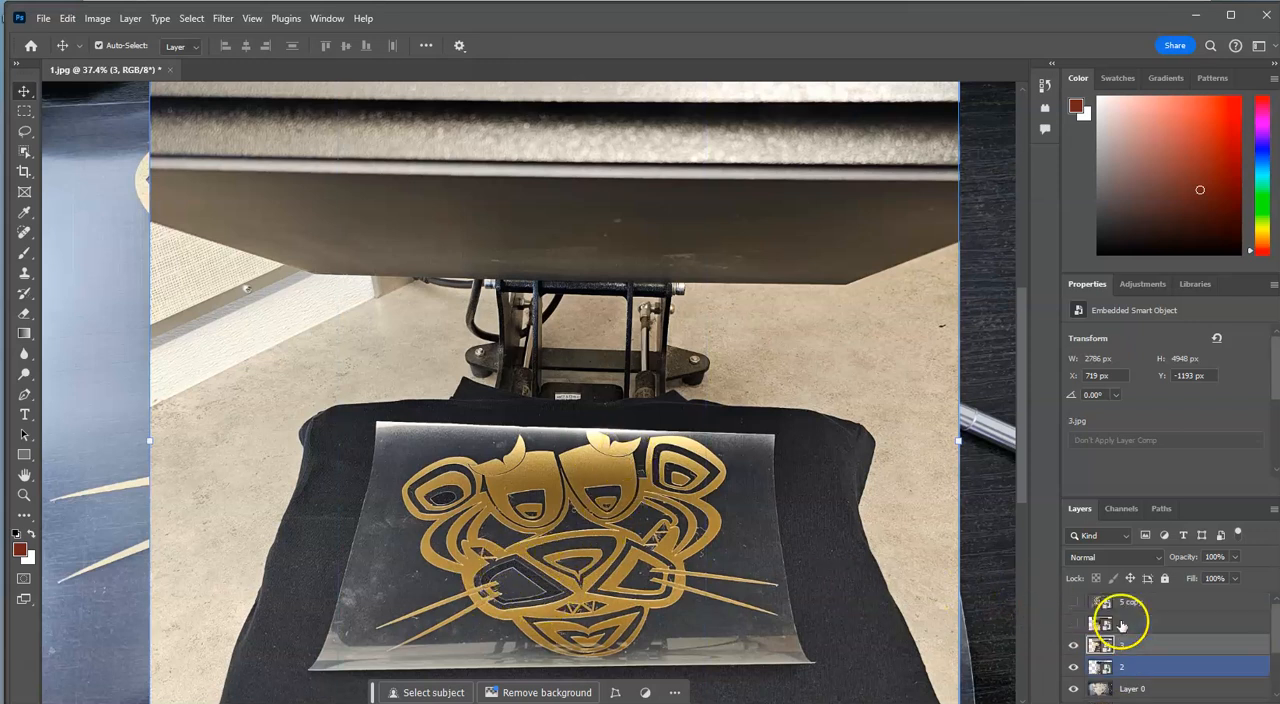
click(1070, 625)
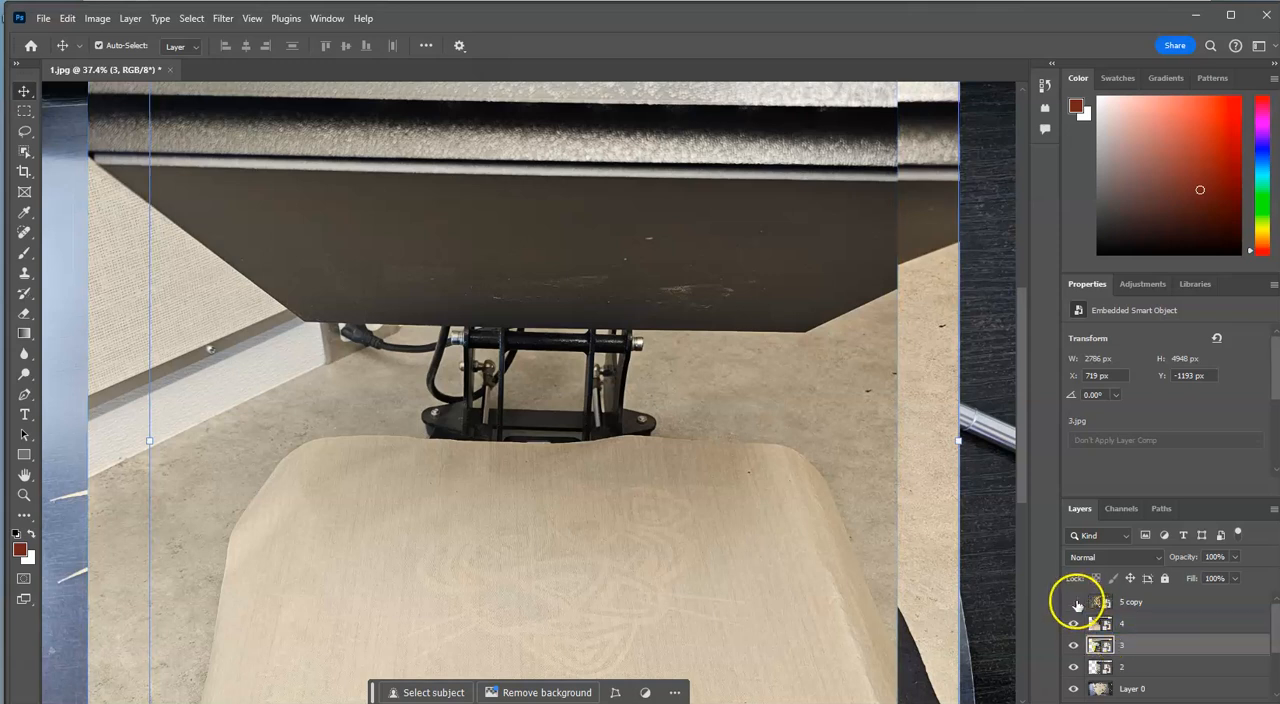
click(1075, 602)
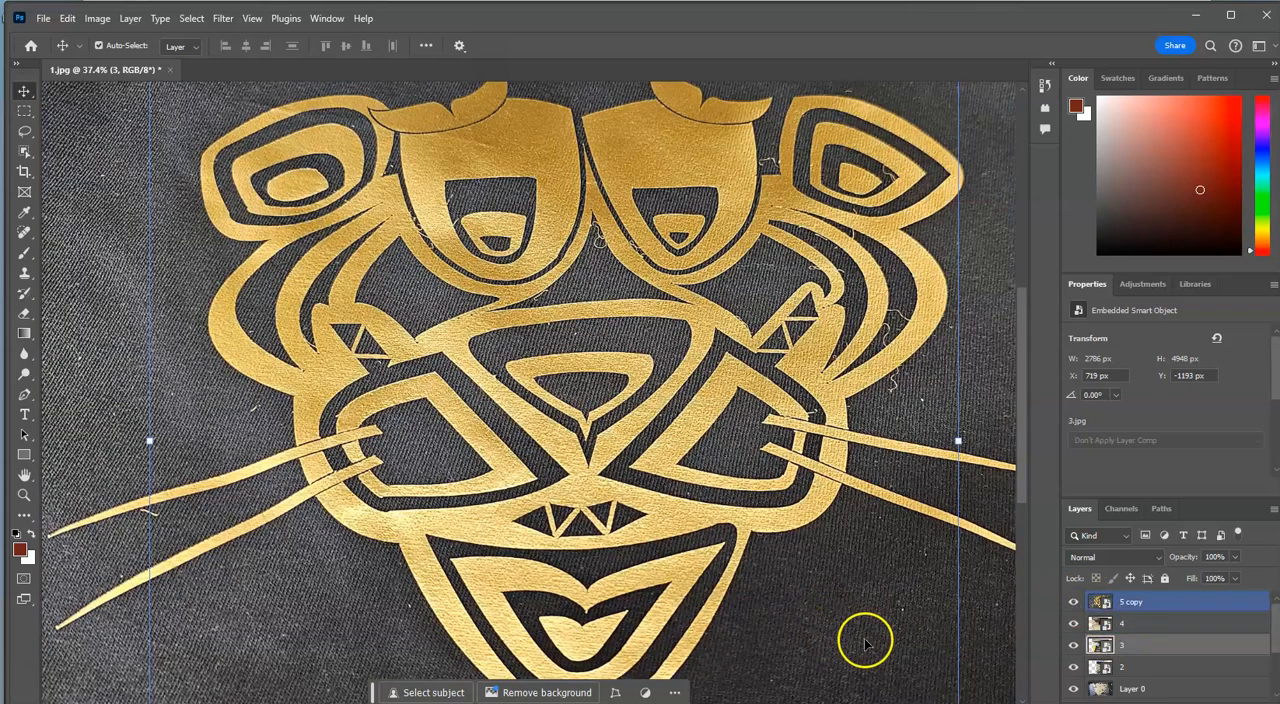